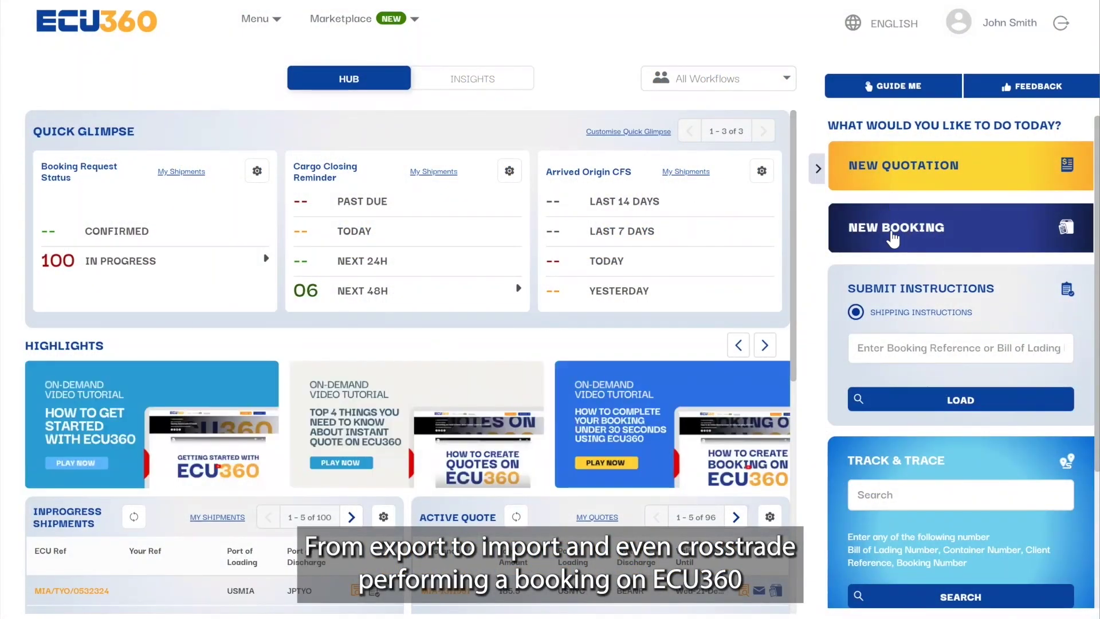
Step: Start a new booking and step through the Guide Me tour of the form
click(882, 246)
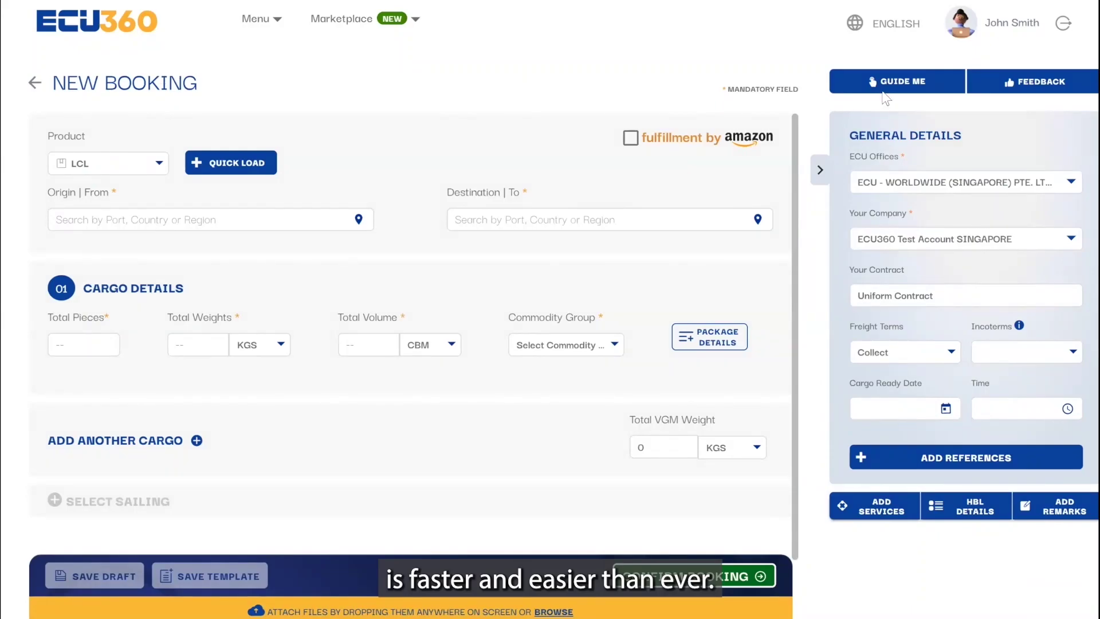
click(885, 85)
click(304, 290)
click(616, 218)
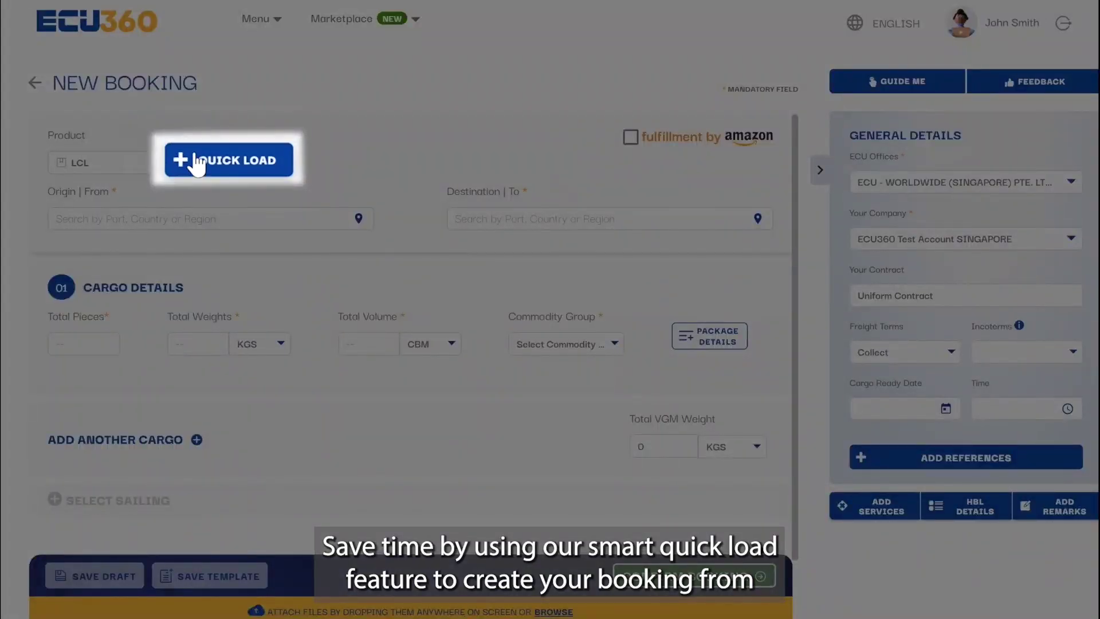
Step: Load the MIAM1 template into the booking via Quick Load
click(209, 165)
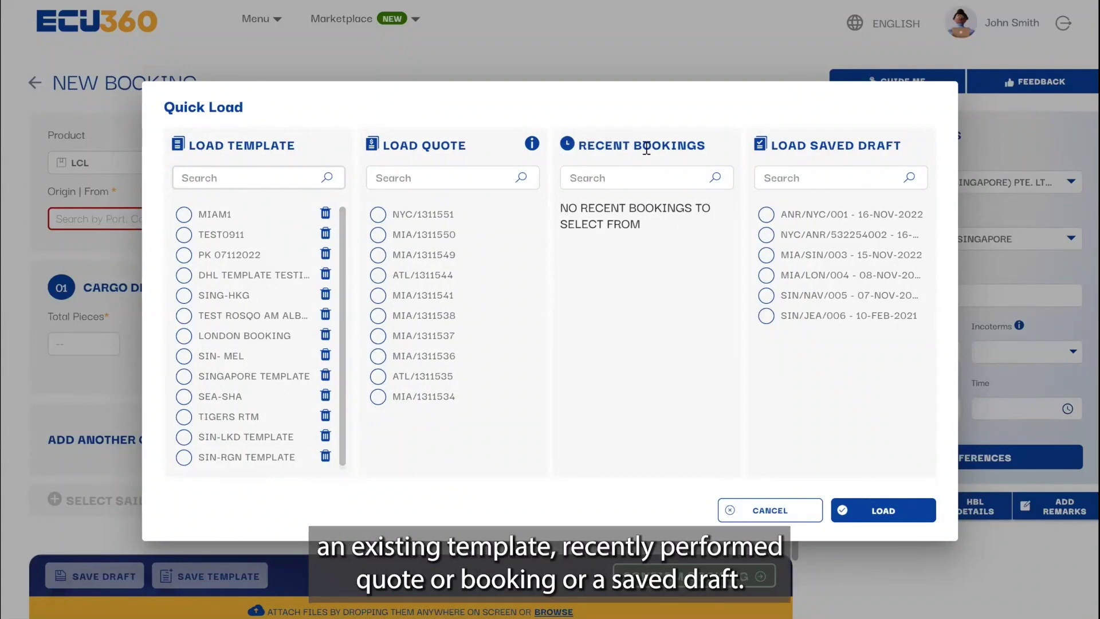
click(186, 219)
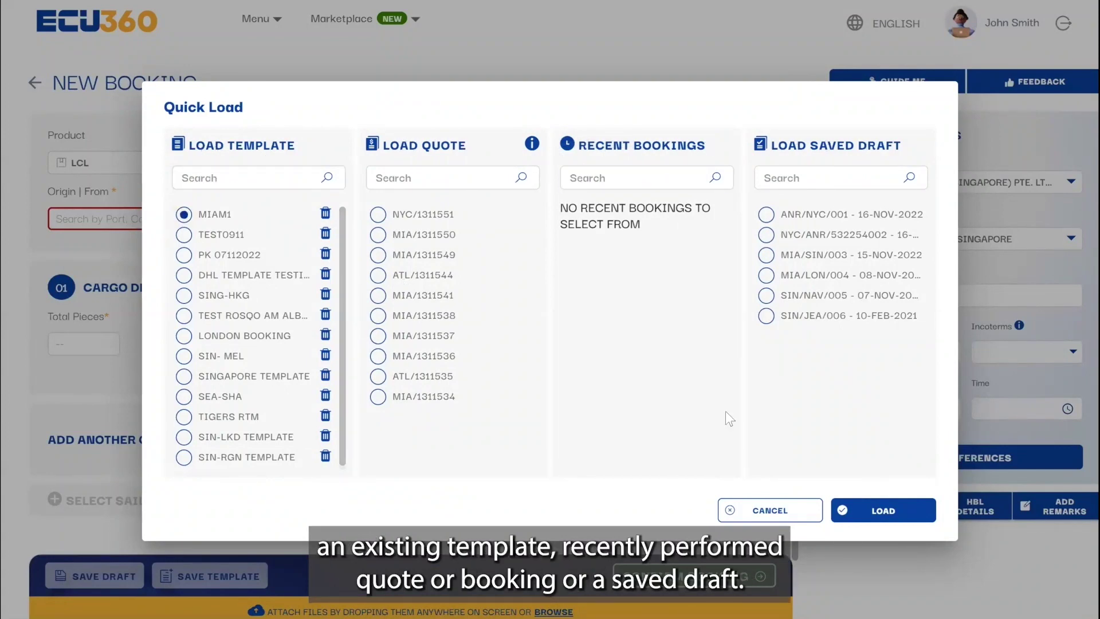
click(858, 508)
click(616, 407)
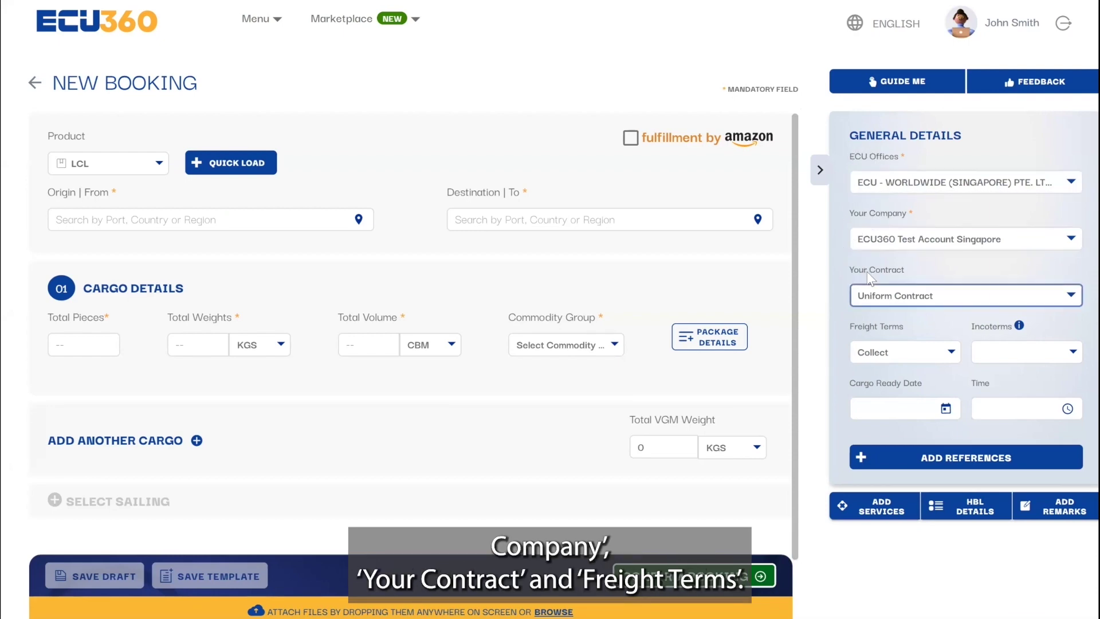
Step: Set contract GRUNDFOS, Prepaid freight, CFR Incoterms and cargo ready date 24 Nov 2022
click(1070, 296)
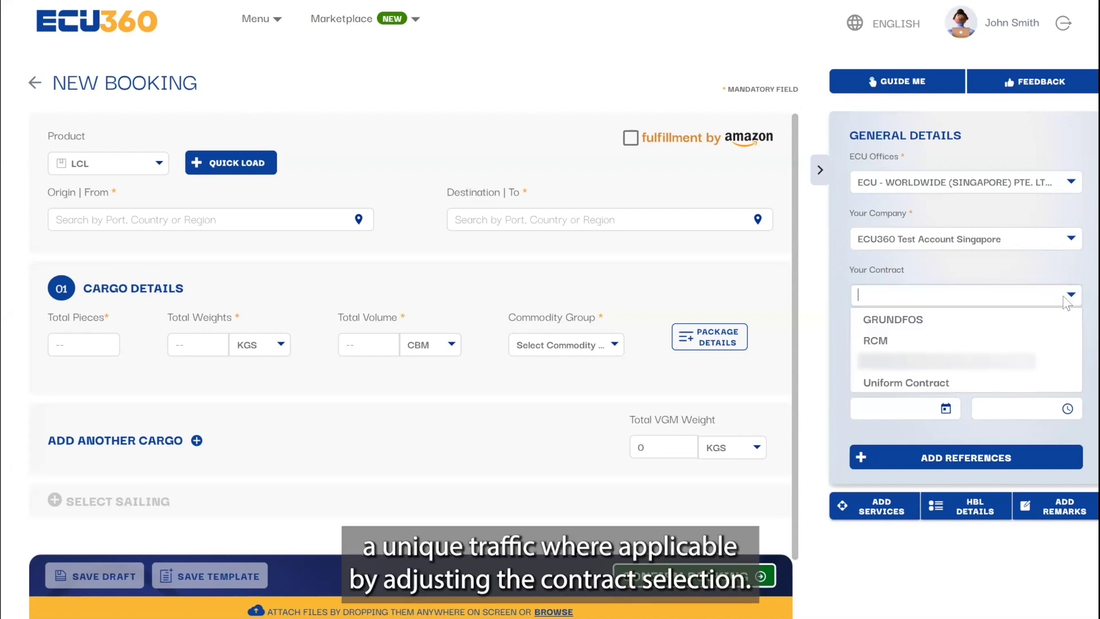
click(953, 321)
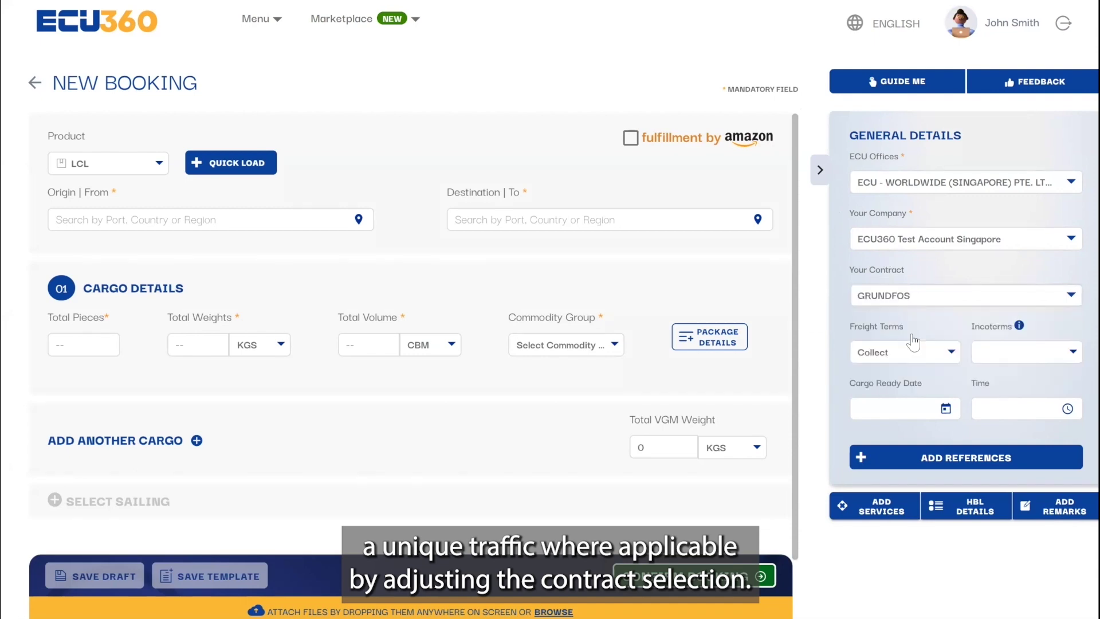
click(941, 352)
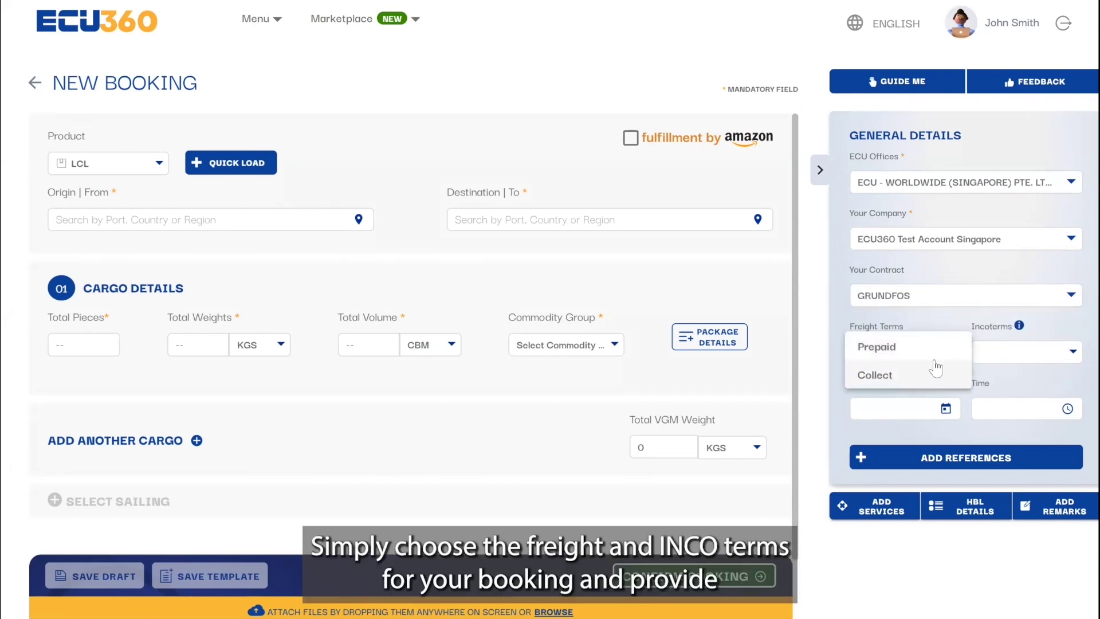
click(910, 347)
click(1032, 353)
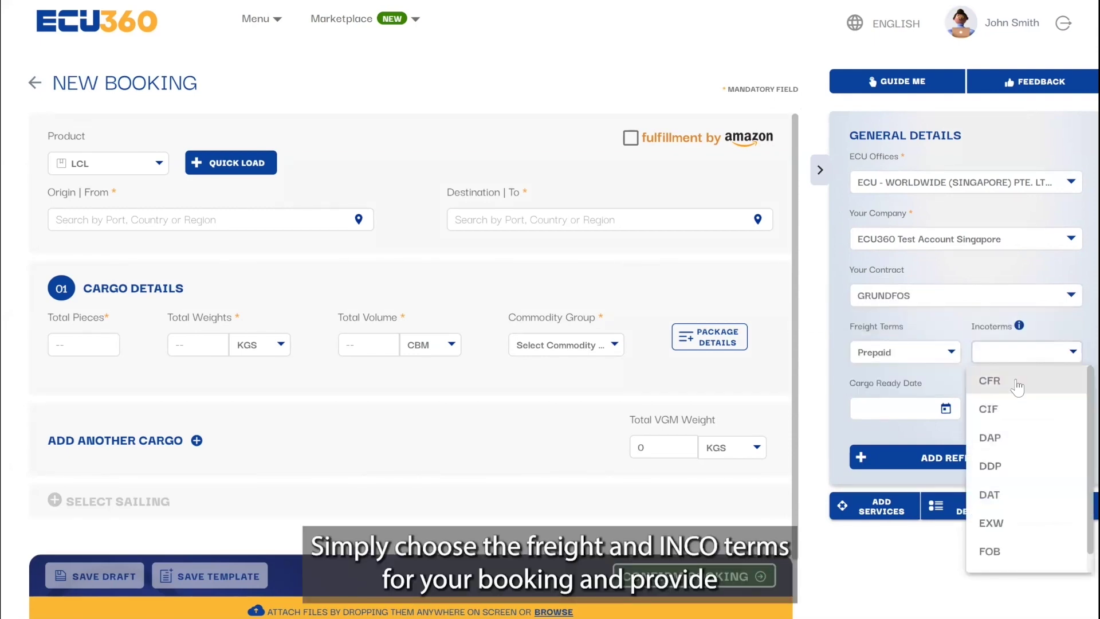
click(1015, 380)
click(939, 409)
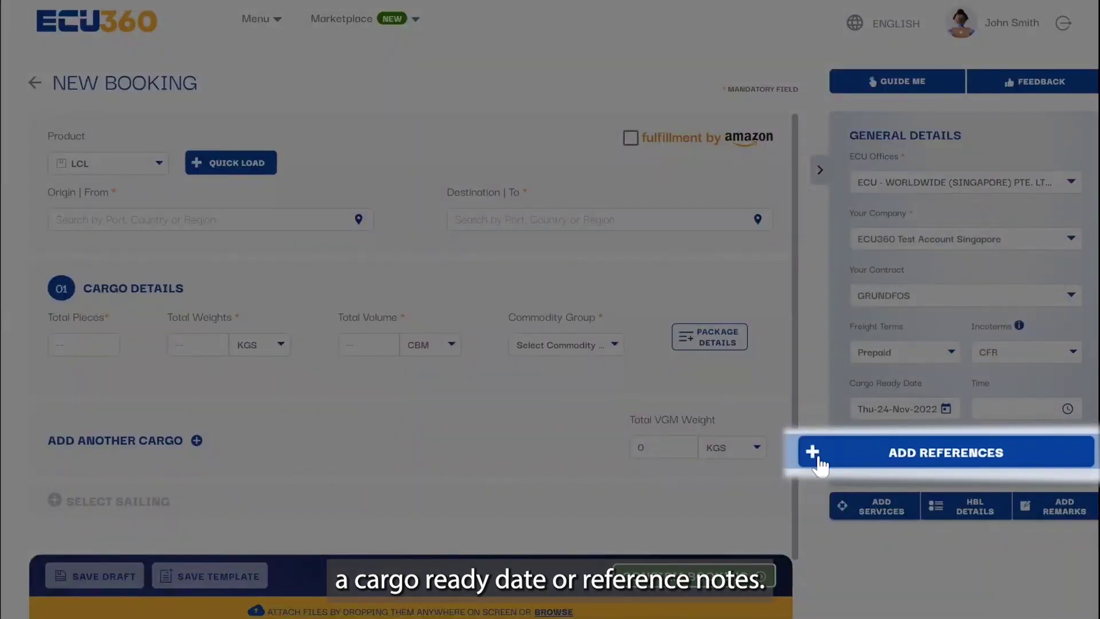
click(865, 458)
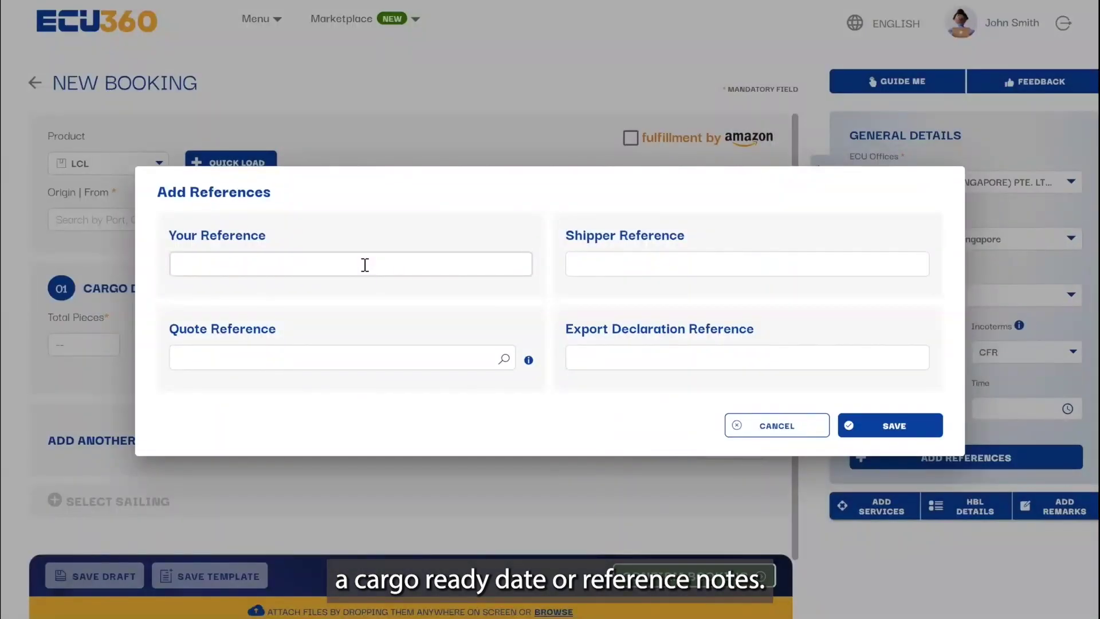
Step: Add your own booking reference note and save the references
click(365, 264)
text(my ref 0000)
click(888, 426)
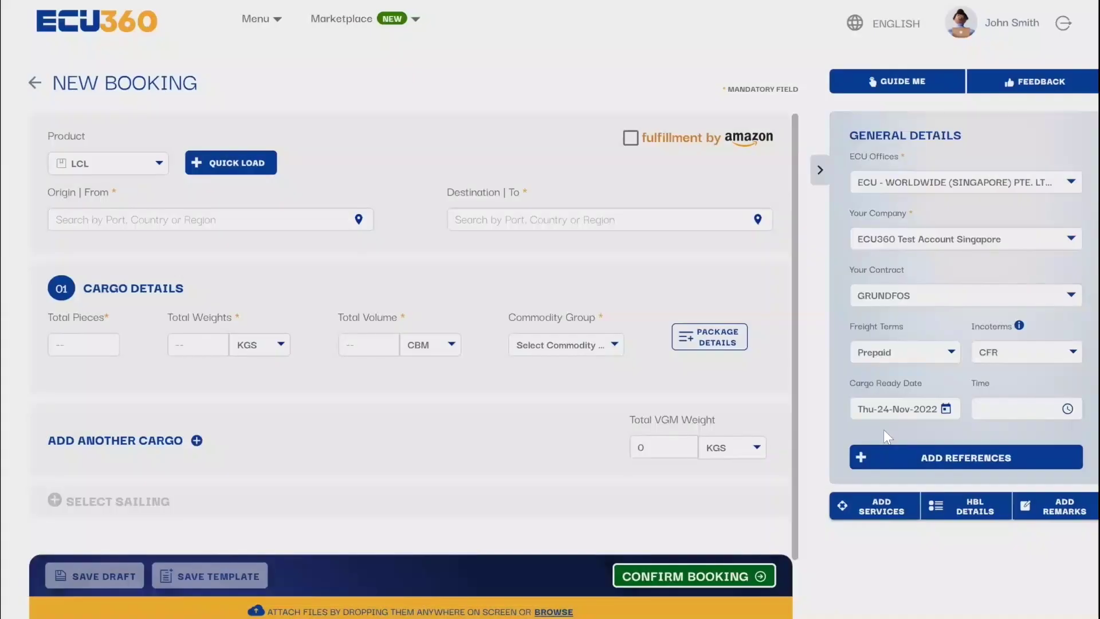
Step: Keep the LCL product, set origin USMIA Miami and destination BEANR Antwerp
click(159, 164)
click(155, 191)
click(174, 221)
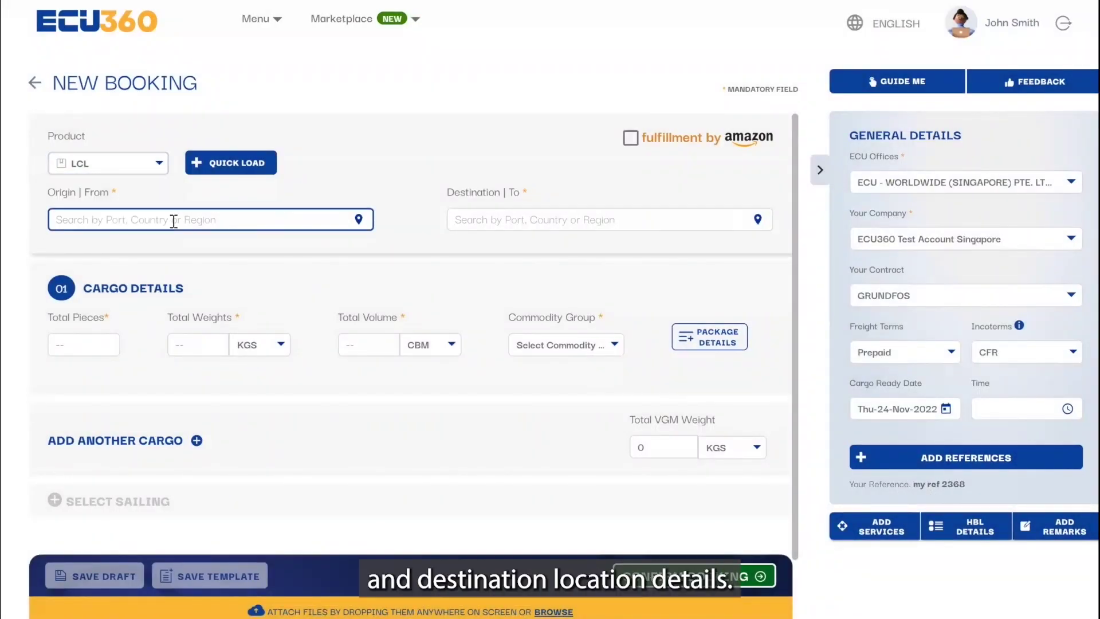
text(miami)
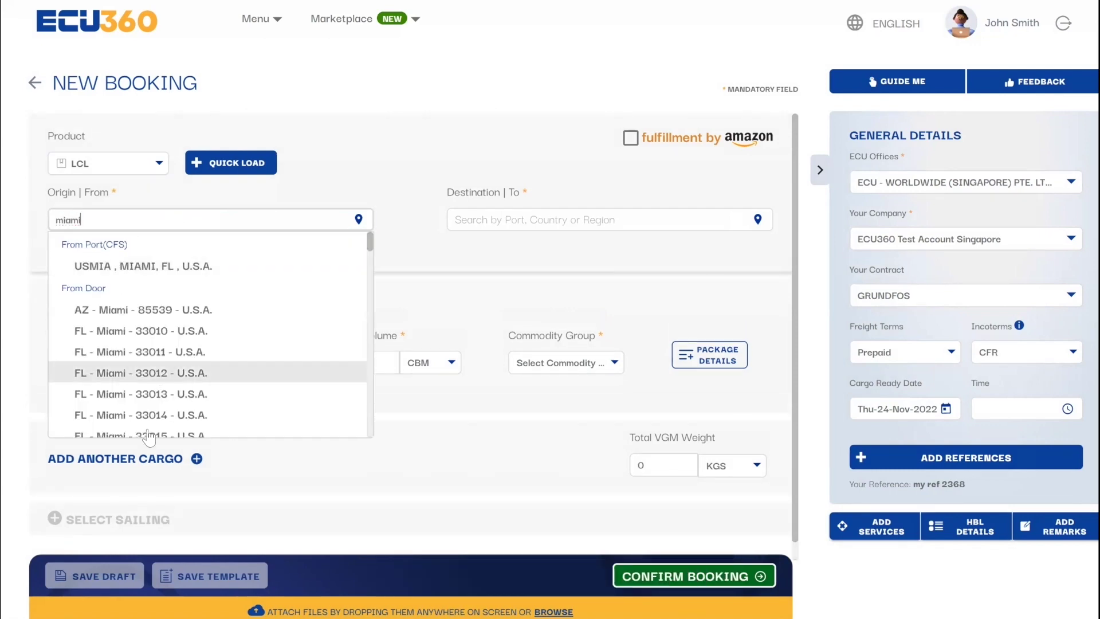
click(166, 266)
click(462, 223)
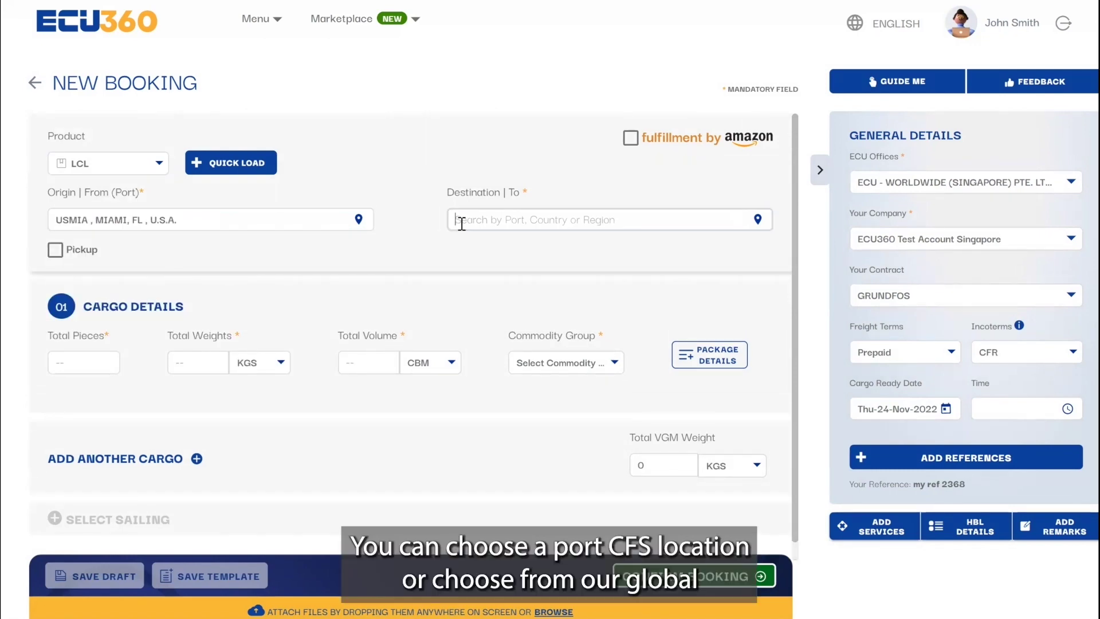
text(Antwe)
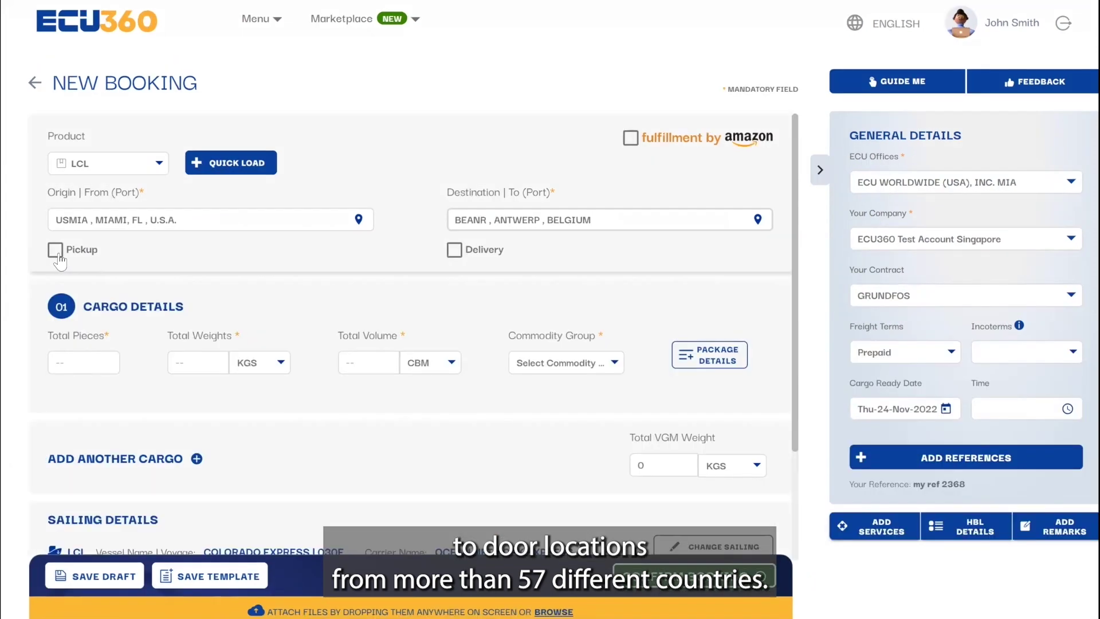
Step: Request door pickup and save pickup details loaded from a saved pickup template
click(55, 251)
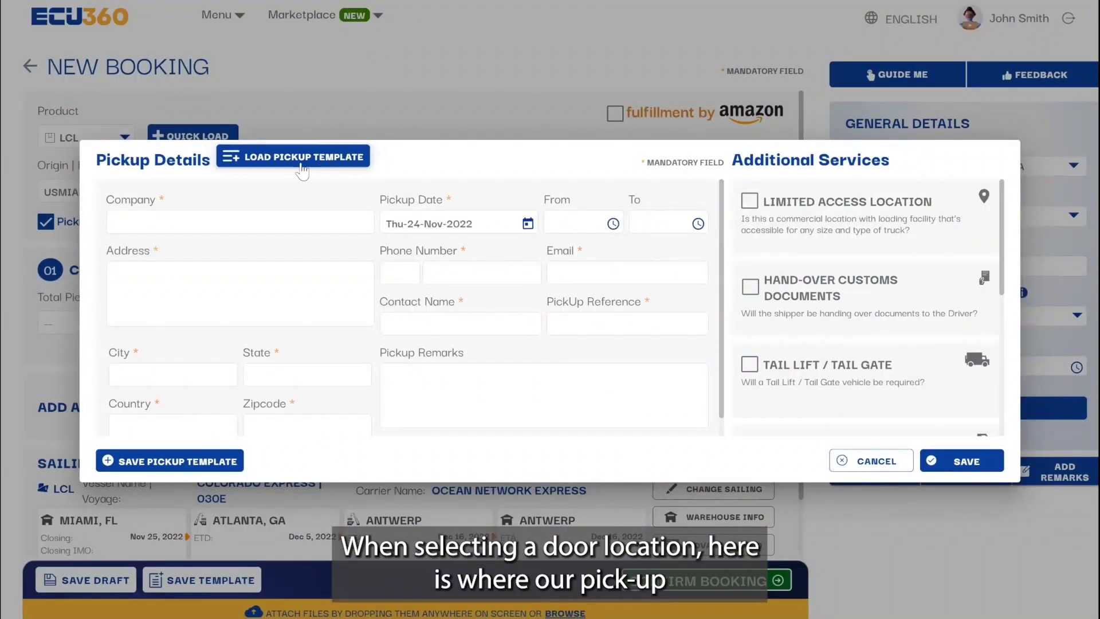
click(301, 167)
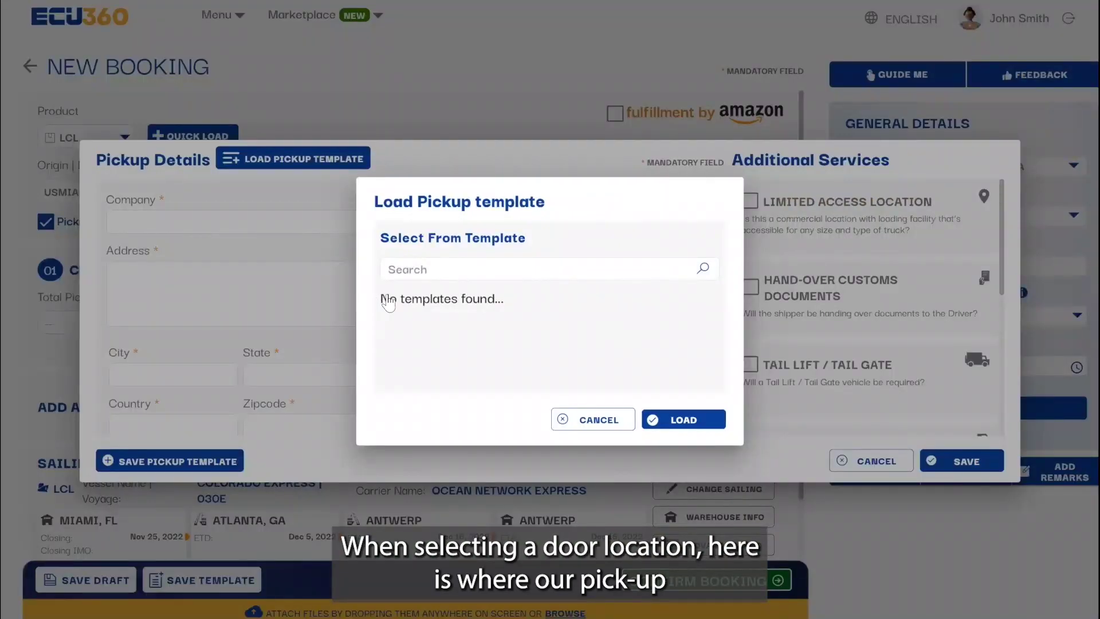
click(669, 421)
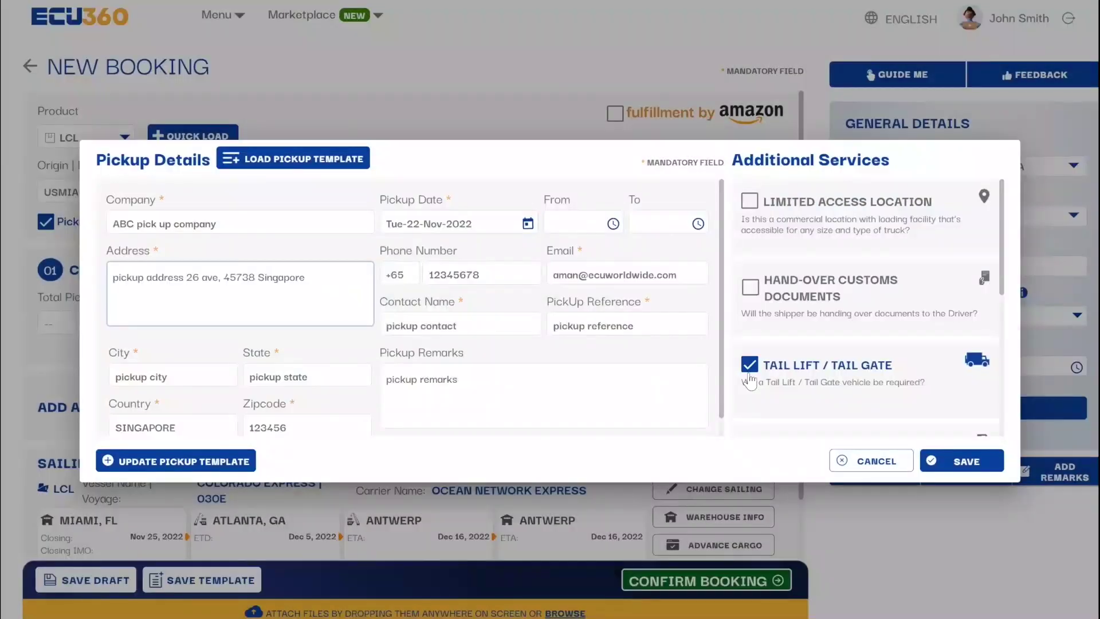
scroll(804, 309, down, 4)
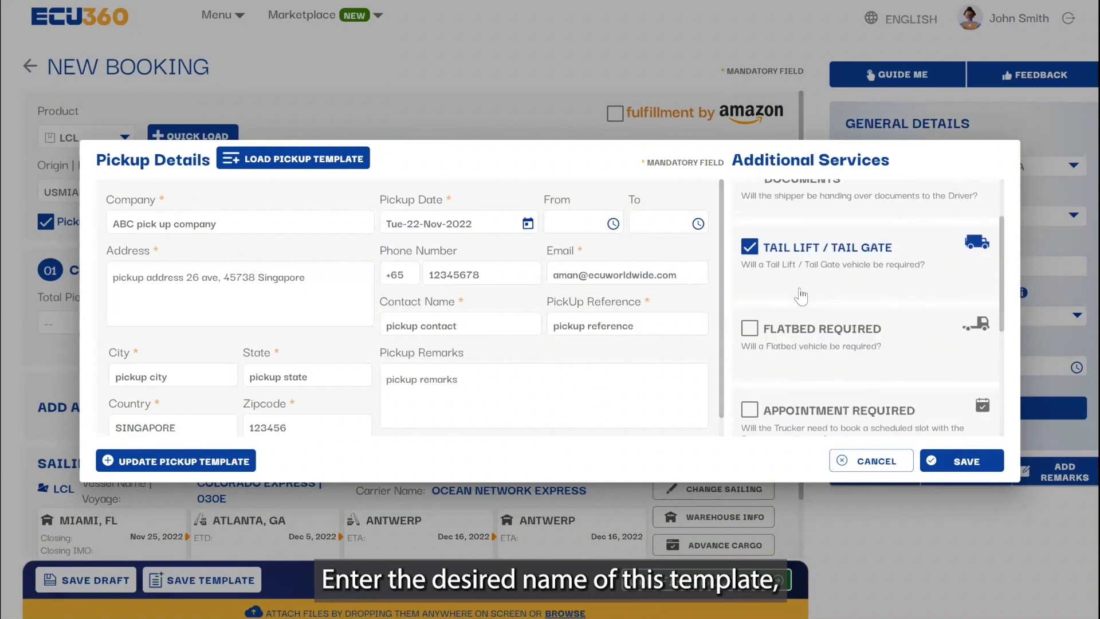
scroll(804, 309, up, 5)
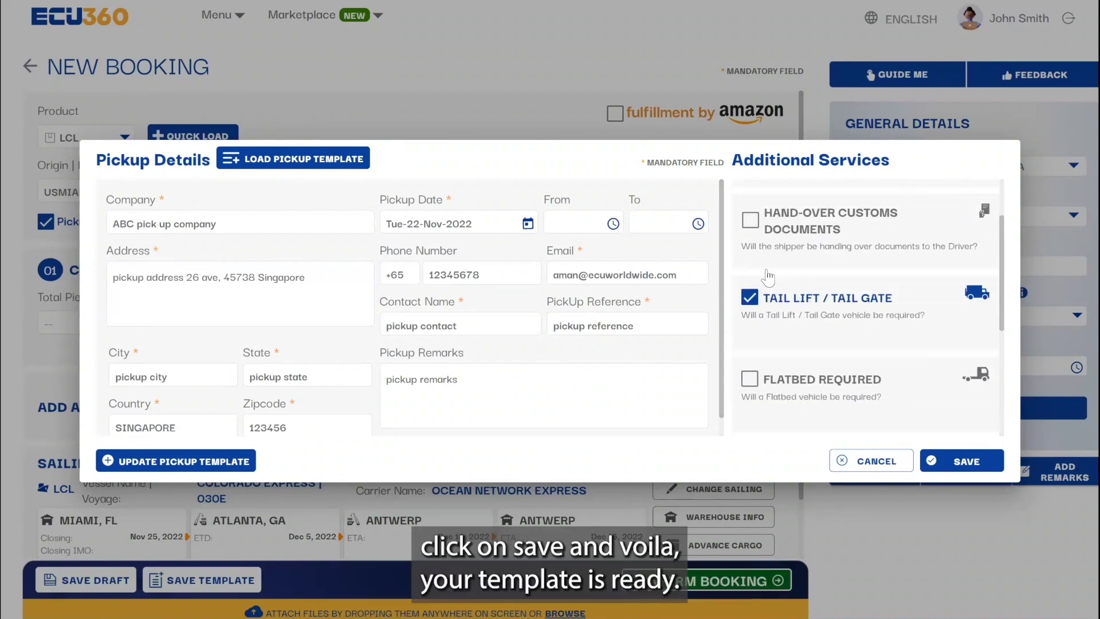
click(959, 465)
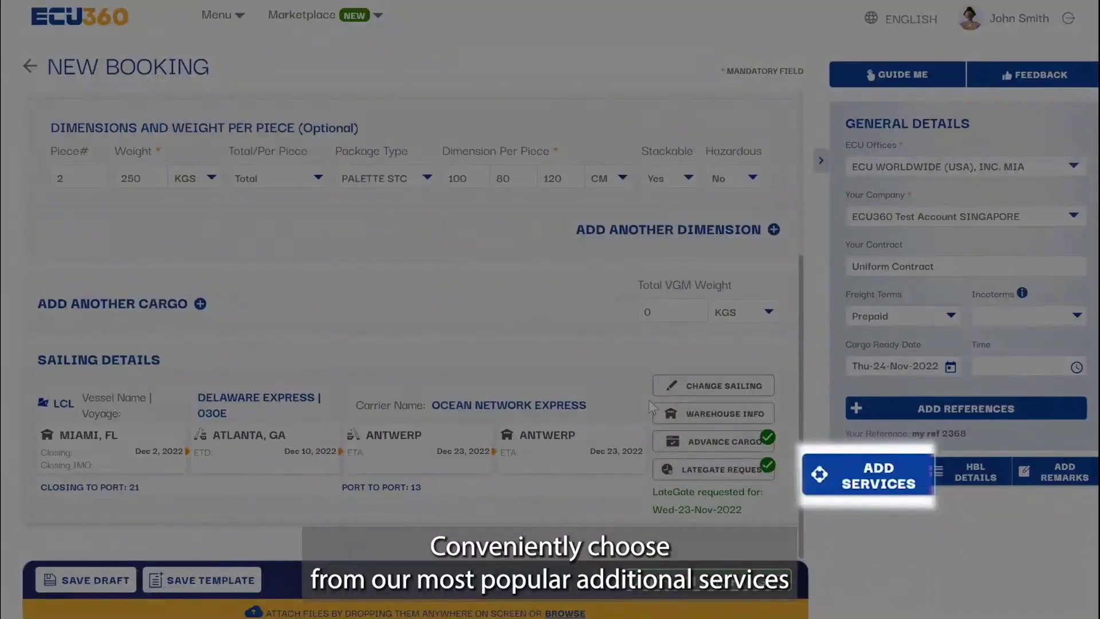
Step: Save the additional pickup services, including Tail Lift / Tail Gate
click(877, 474)
scroll(300, 245, down, 3)
scroll(547, 263, down, 2)
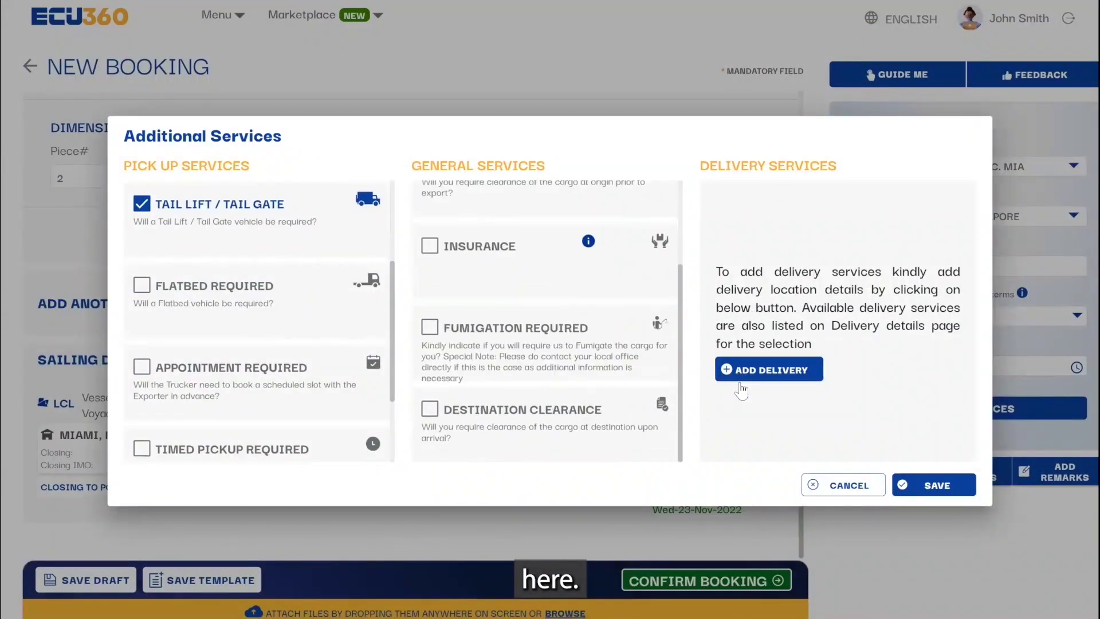
click(932, 484)
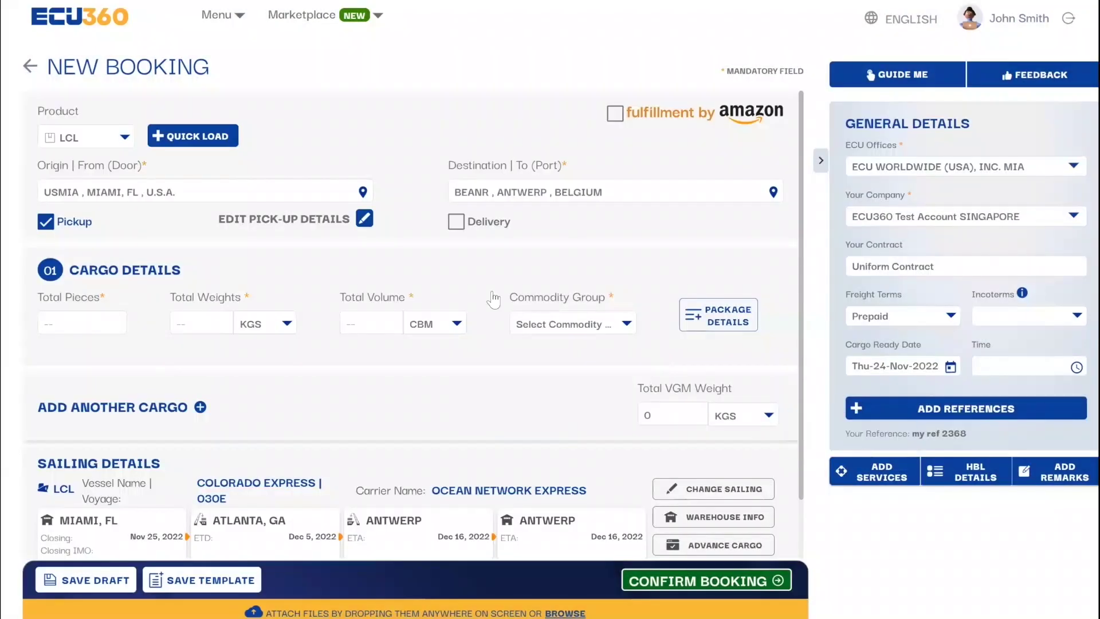
Step: Enter total weight 250 KGS and pick Commercial commodity described as 'general'
click(70, 318)
click(194, 324)
text(250)
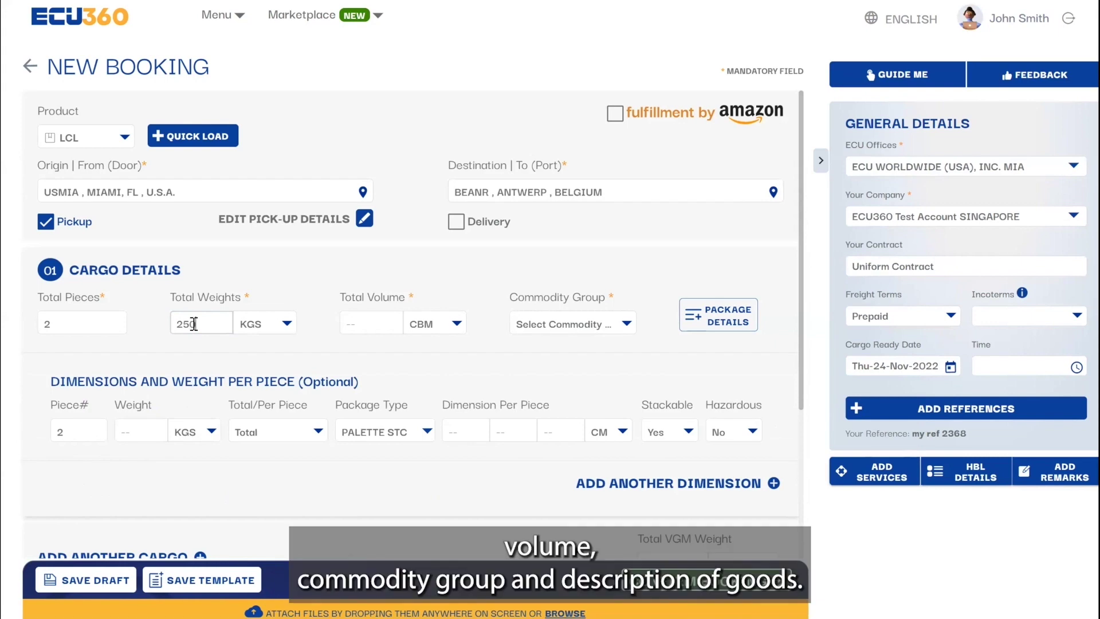
click(373, 316)
text(3.5)
click(588, 317)
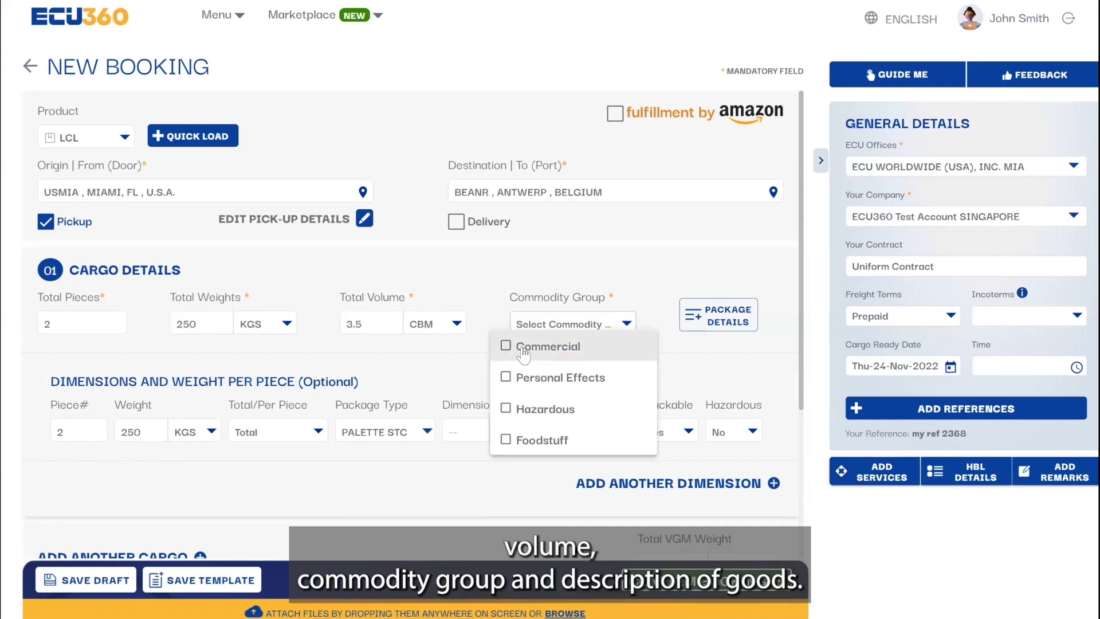
click(544, 346)
text(general)
scroll(75, 315, down, 2)
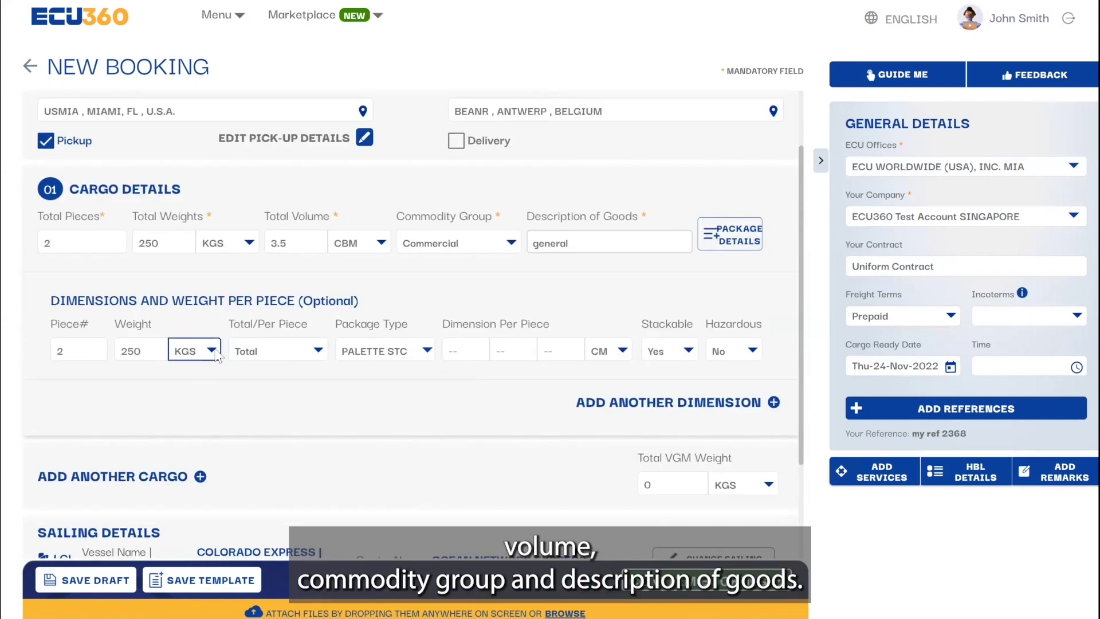
Step: Set piece weight KGS/Total, dimensions 100×80×120 CM, and Stackable Yes
click(189, 350)
click(213, 374)
click(275, 349)
click(275, 368)
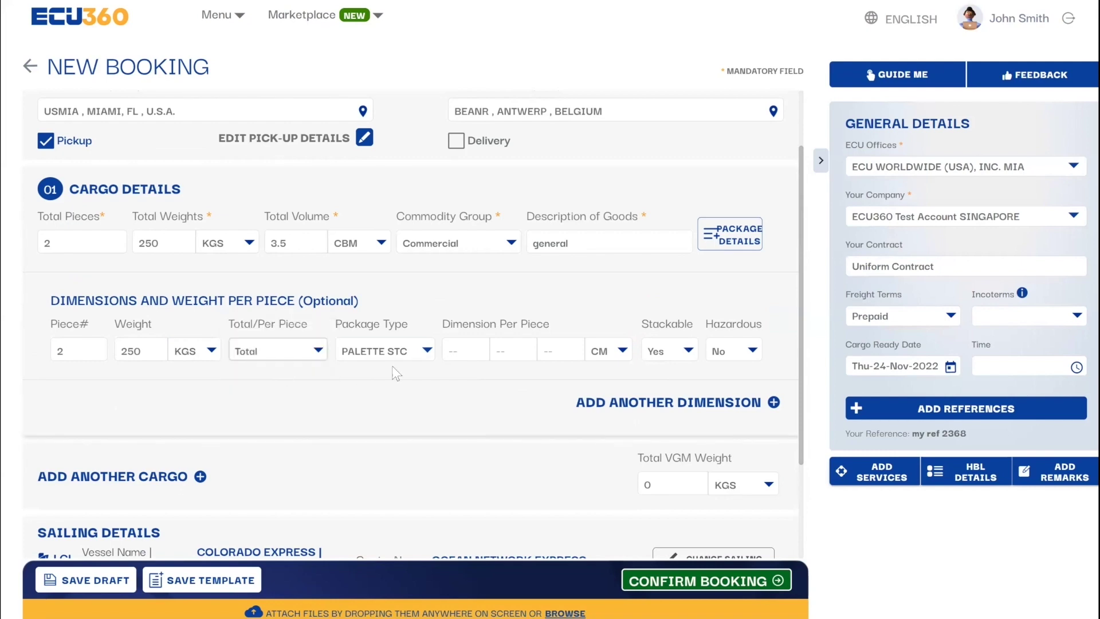
text(100)
click(509, 347)
text(80)
click(564, 349)
text(120)
click(608, 350)
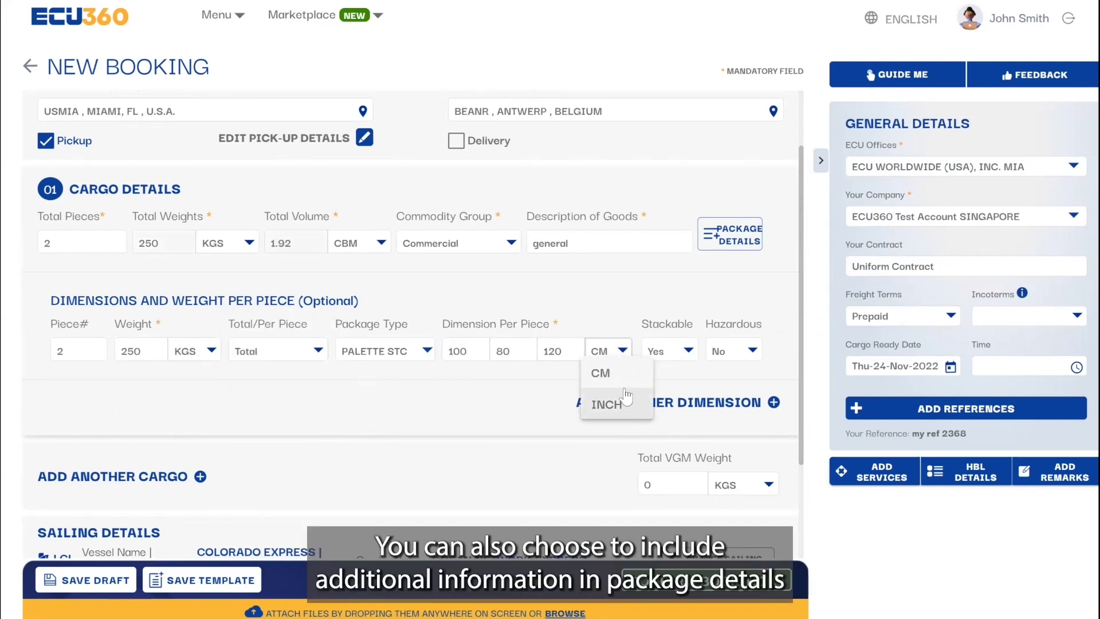
click(596, 373)
click(669, 349)
click(656, 405)
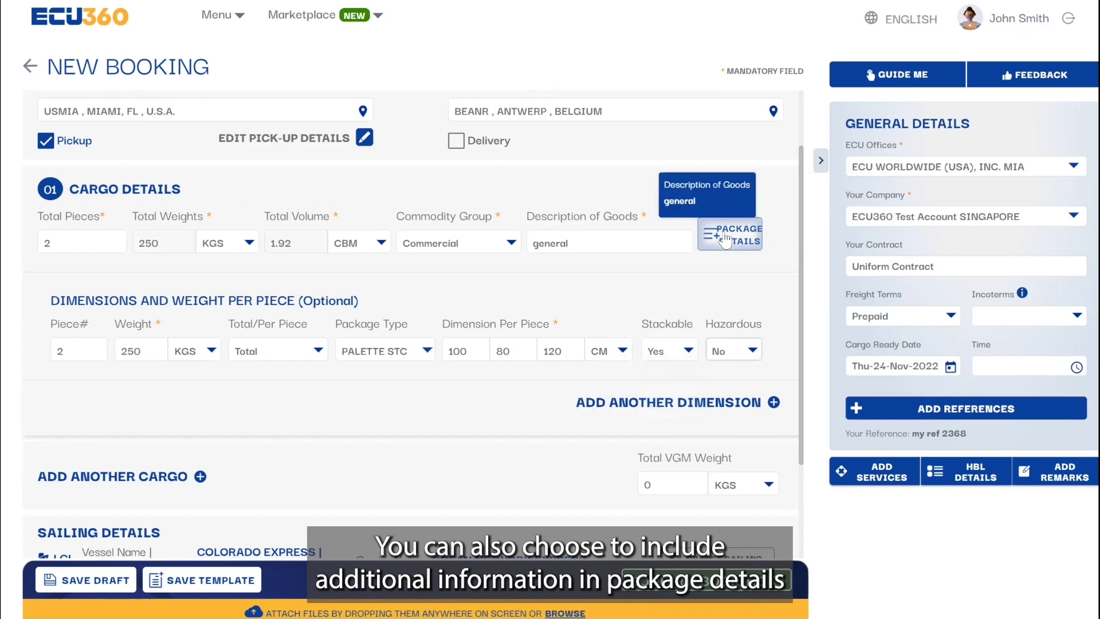
Step: Add then delete the UN 1263 paint hazardous entry and save cargo 01's package details
click(728, 235)
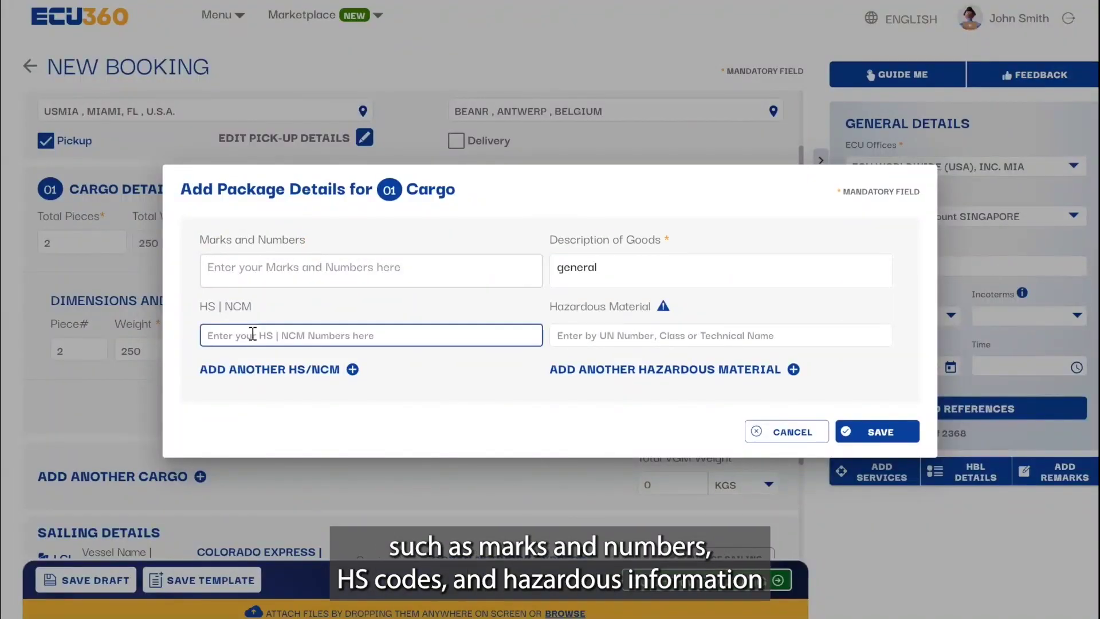
click(587, 337)
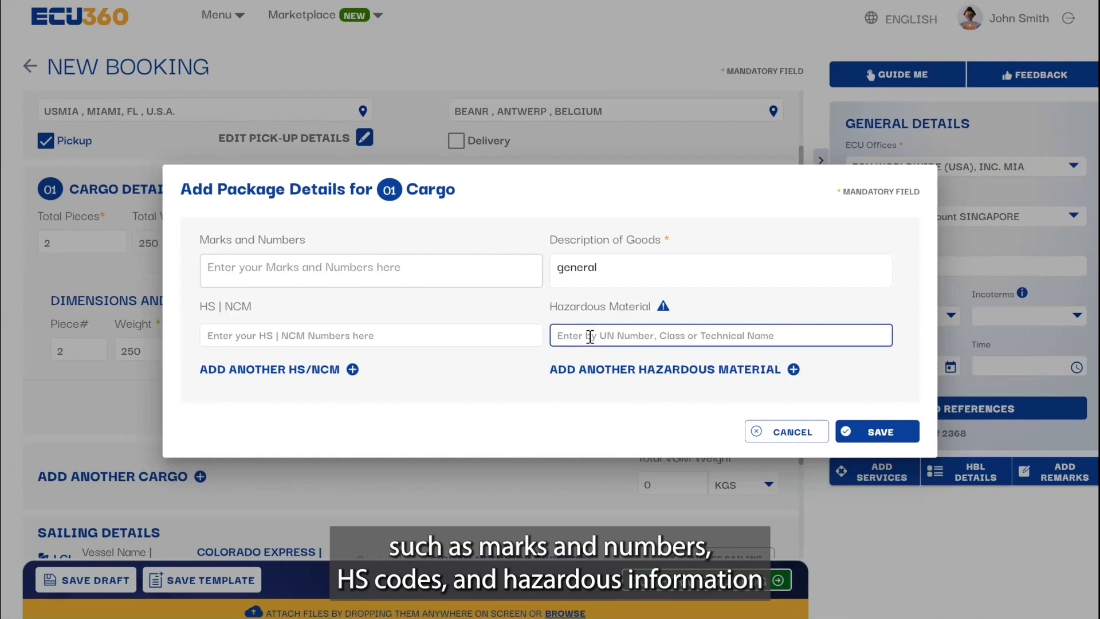
text(paint)
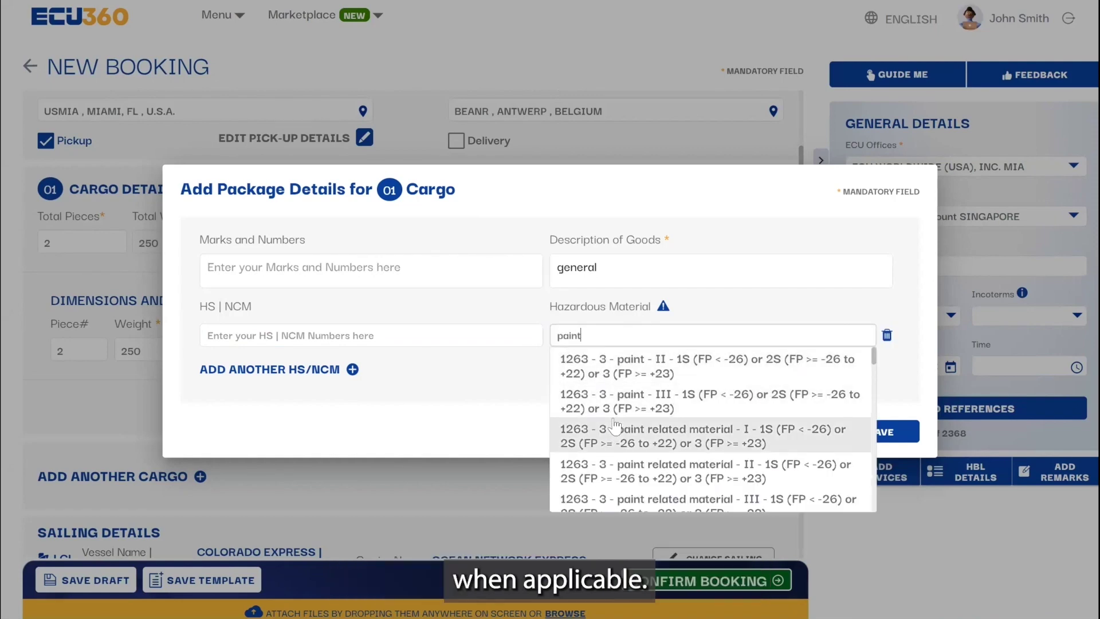
click(613, 400)
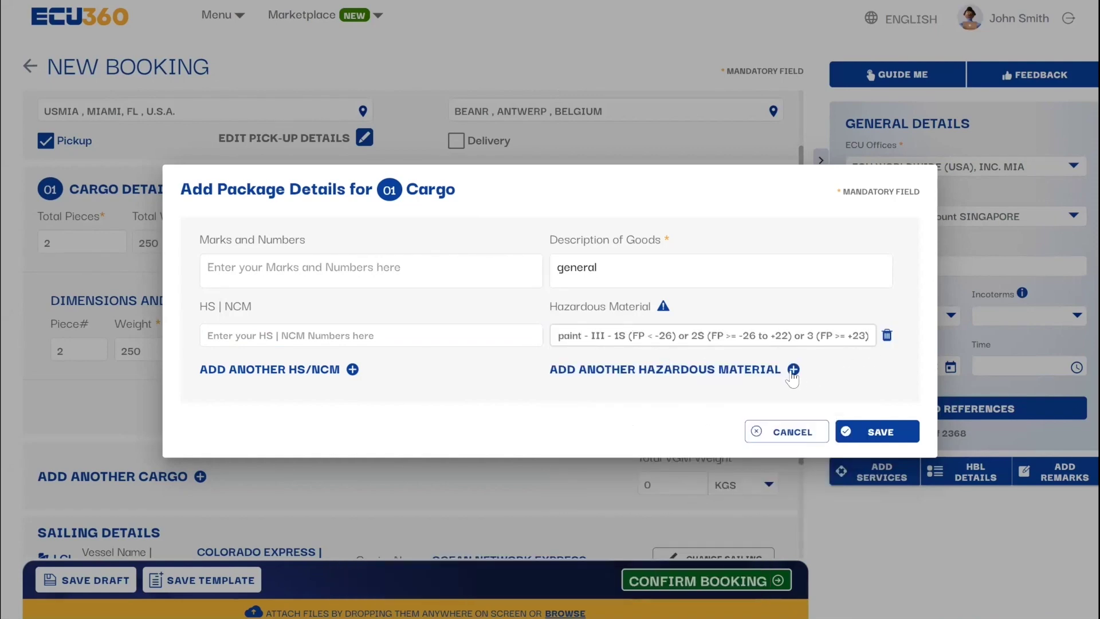
click(886, 335)
click(691, 353)
click(877, 434)
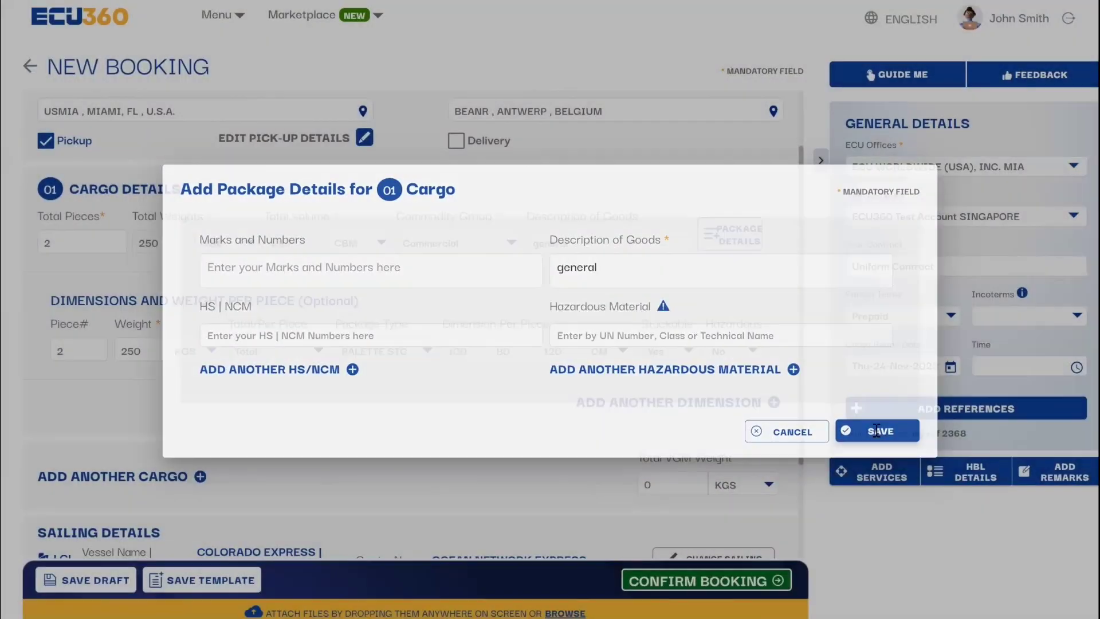
scroll(612, 461, down, 2)
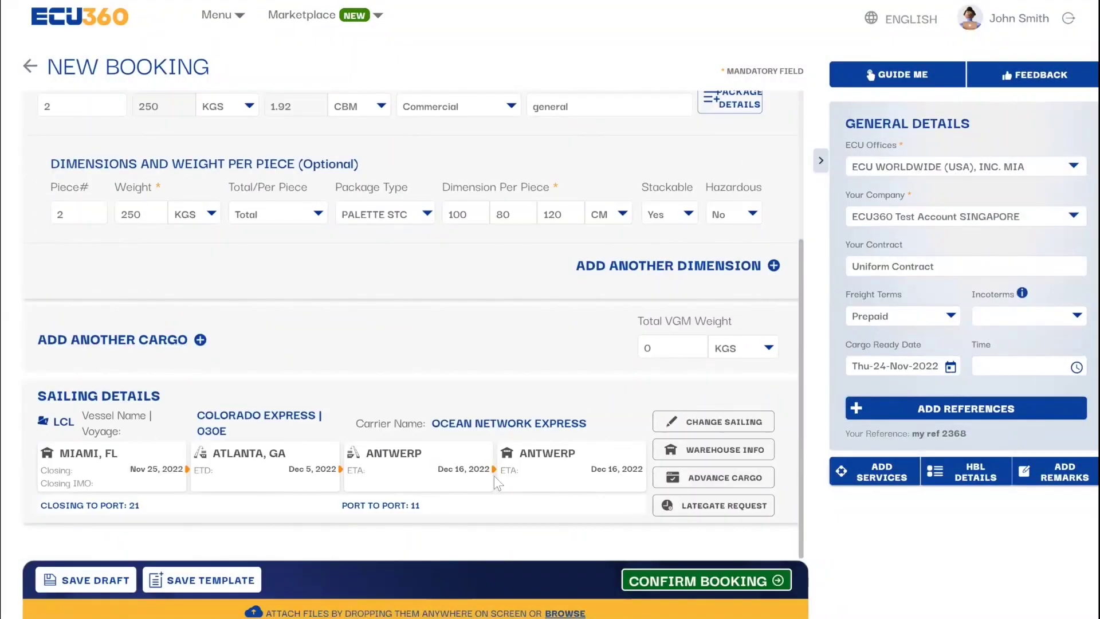
Step: Switch the sailing to Delaware Express 030E, closing Dec 2, arriving Antwerp Dec 23, 2022
click(706, 424)
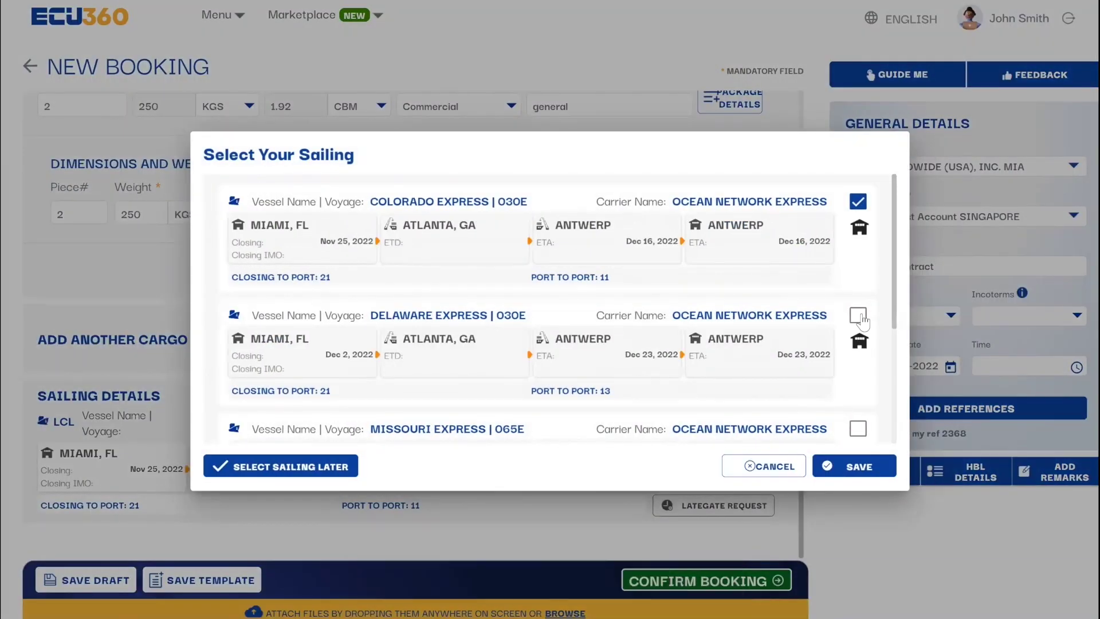
click(856, 314)
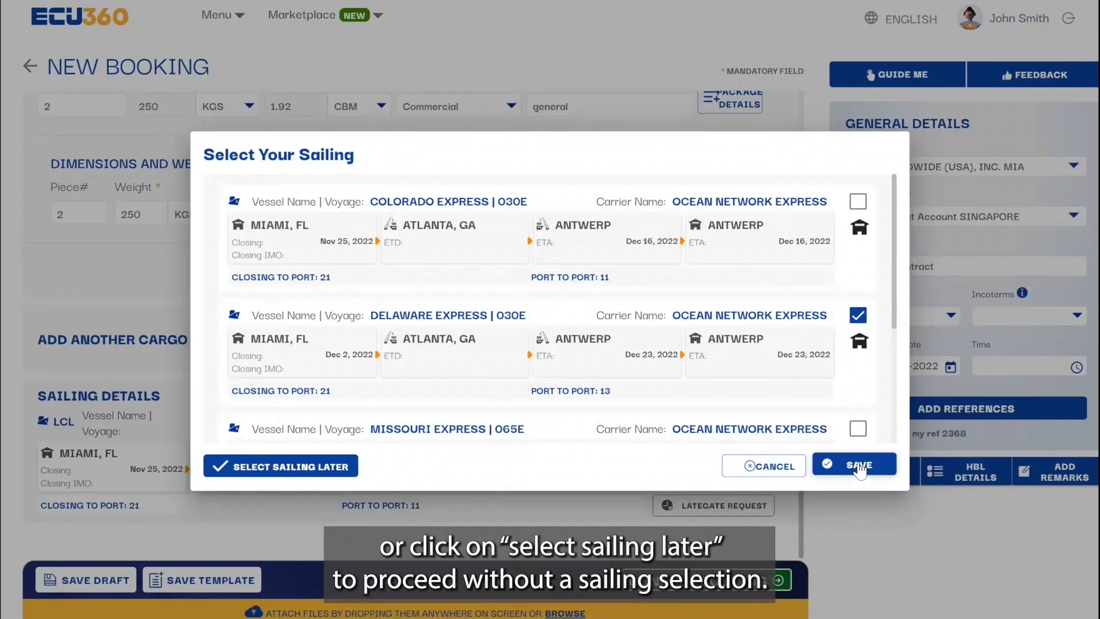
click(859, 467)
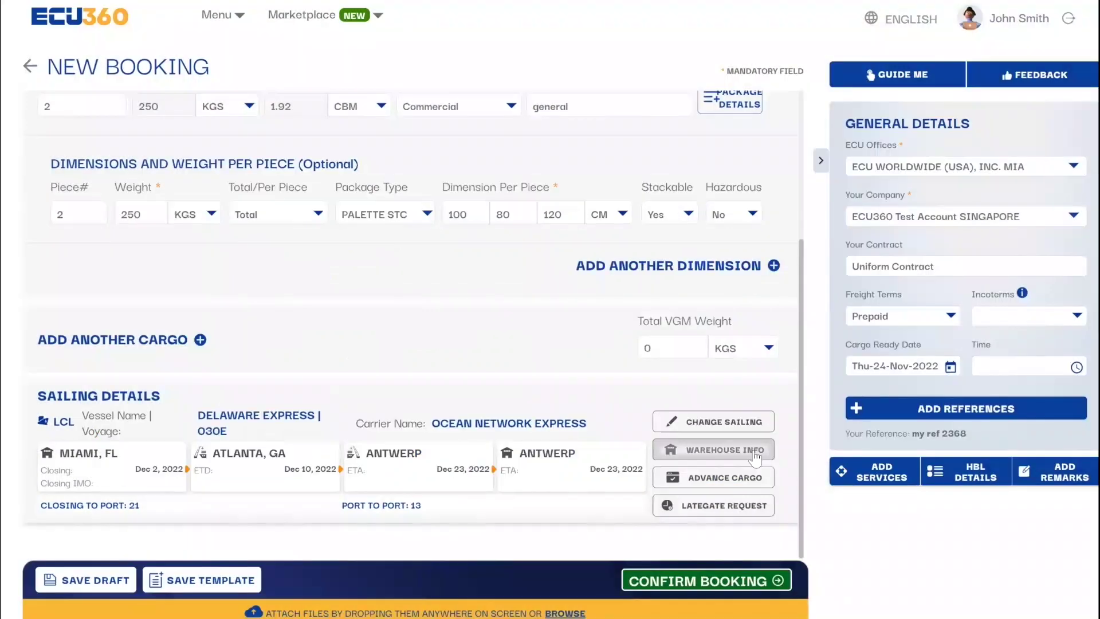
Step: Request a late gate for Wed-23-Nov-2022
click(719, 506)
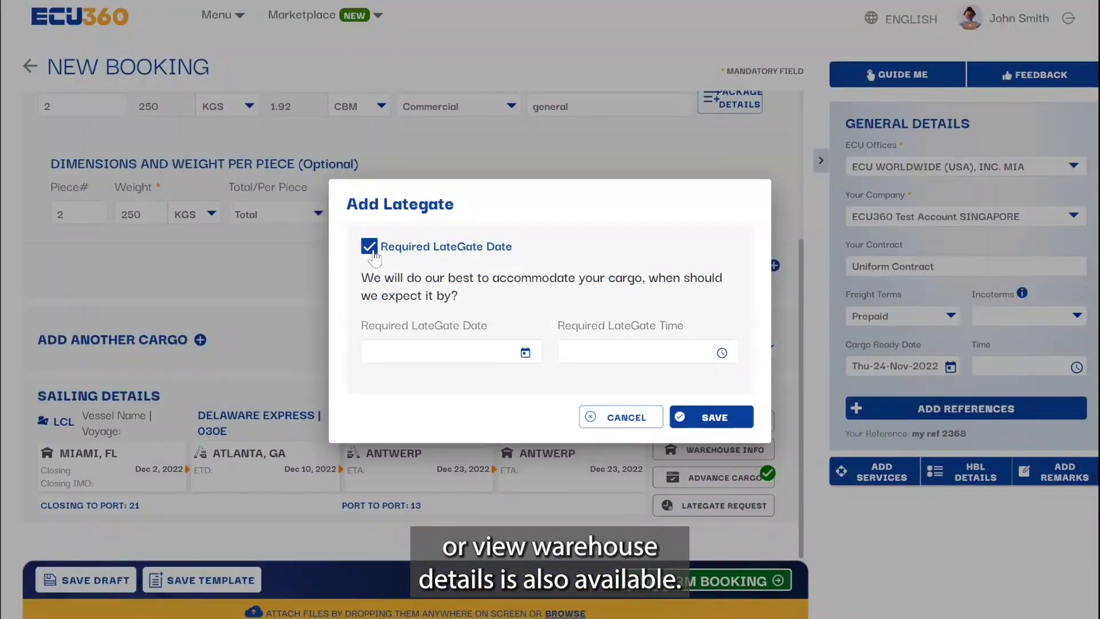
click(696, 418)
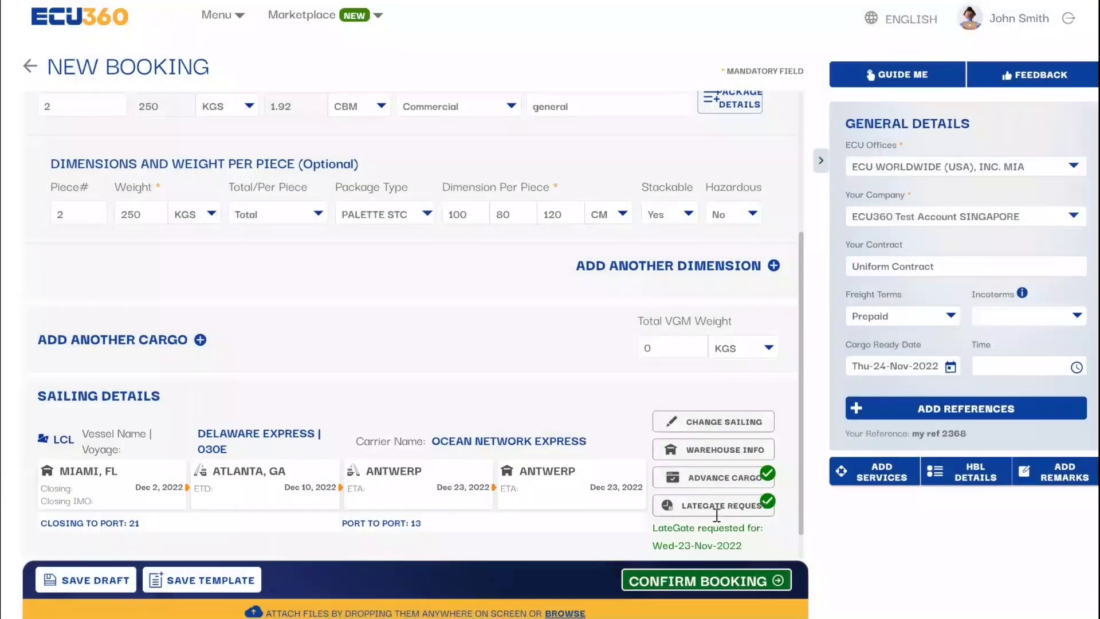
scroll(709, 507, down, 1)
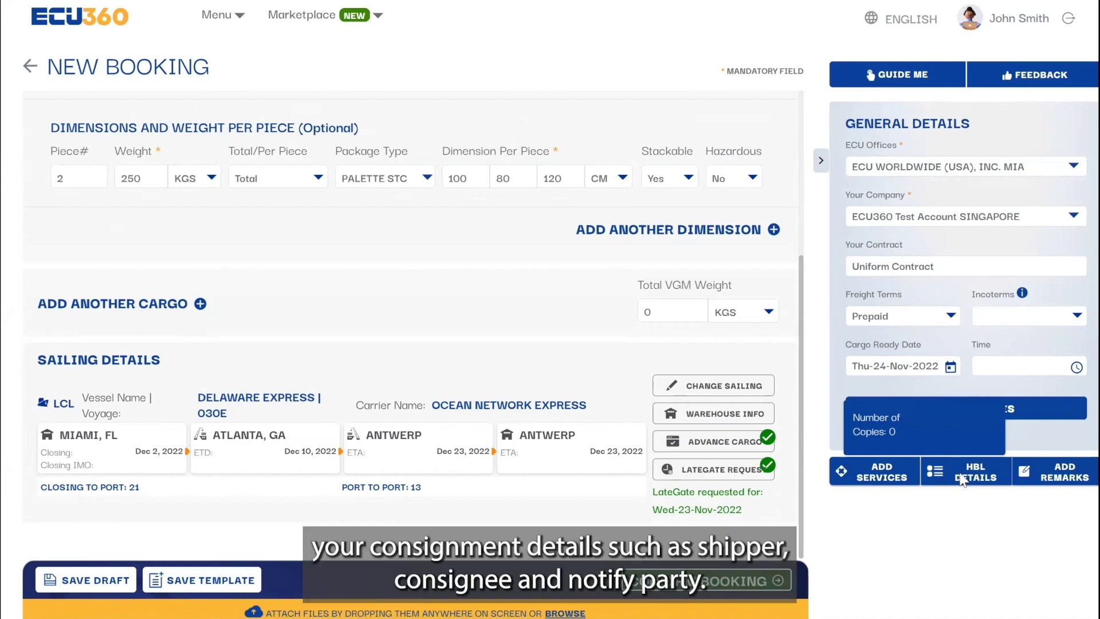
Step: Keep Express as the bill of lading type and fill the HBL shipper from the address book
click(962, 480)
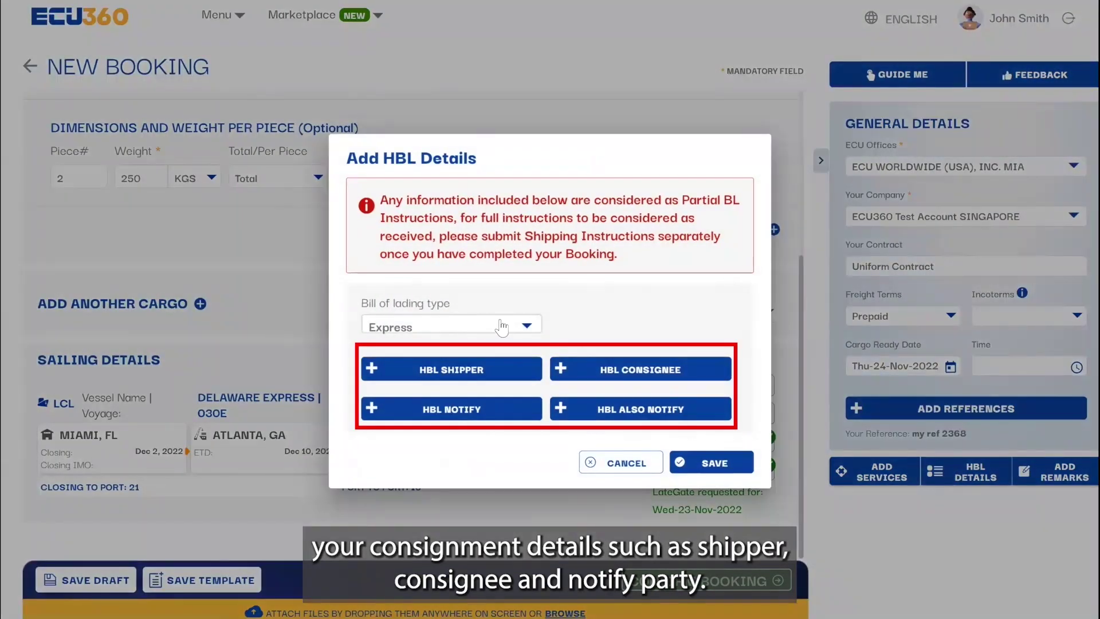
click(525, 328)
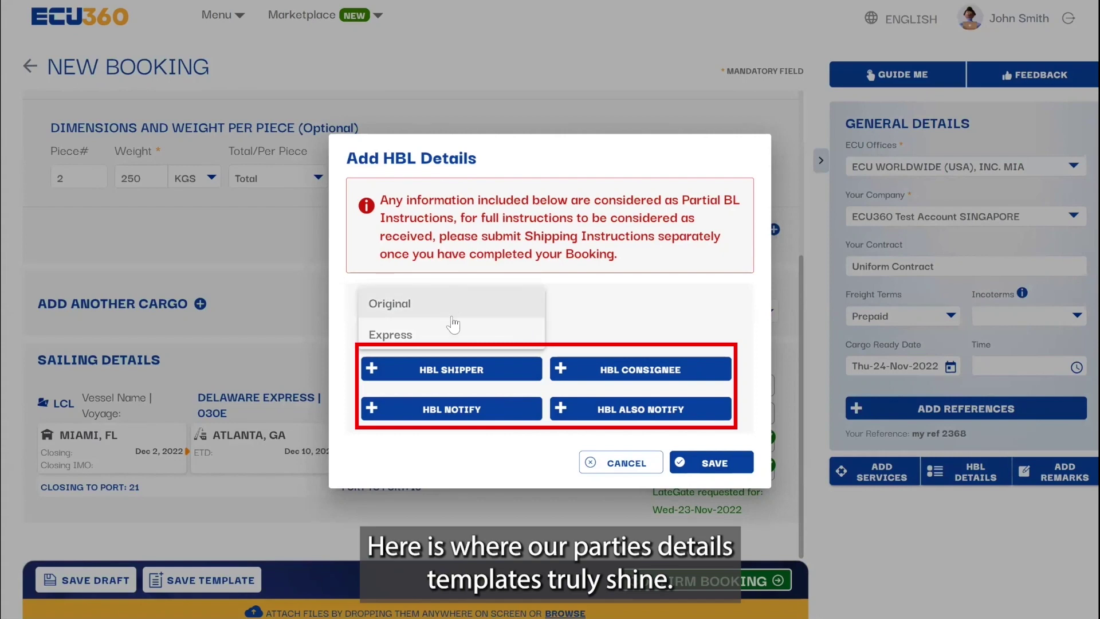
click(456, 337)
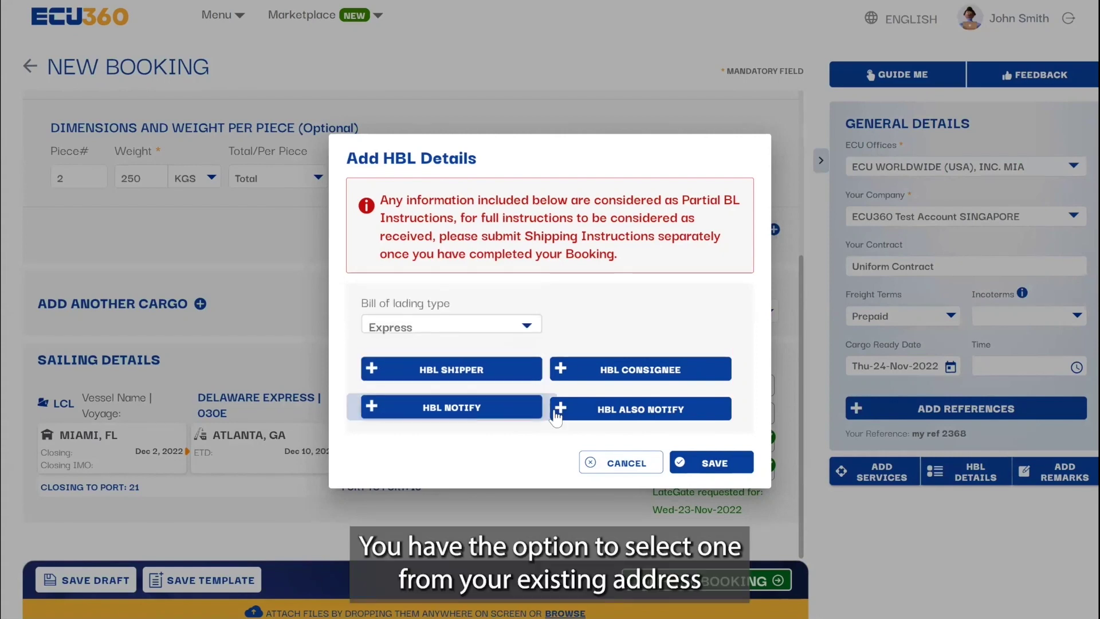
click(375, 371)
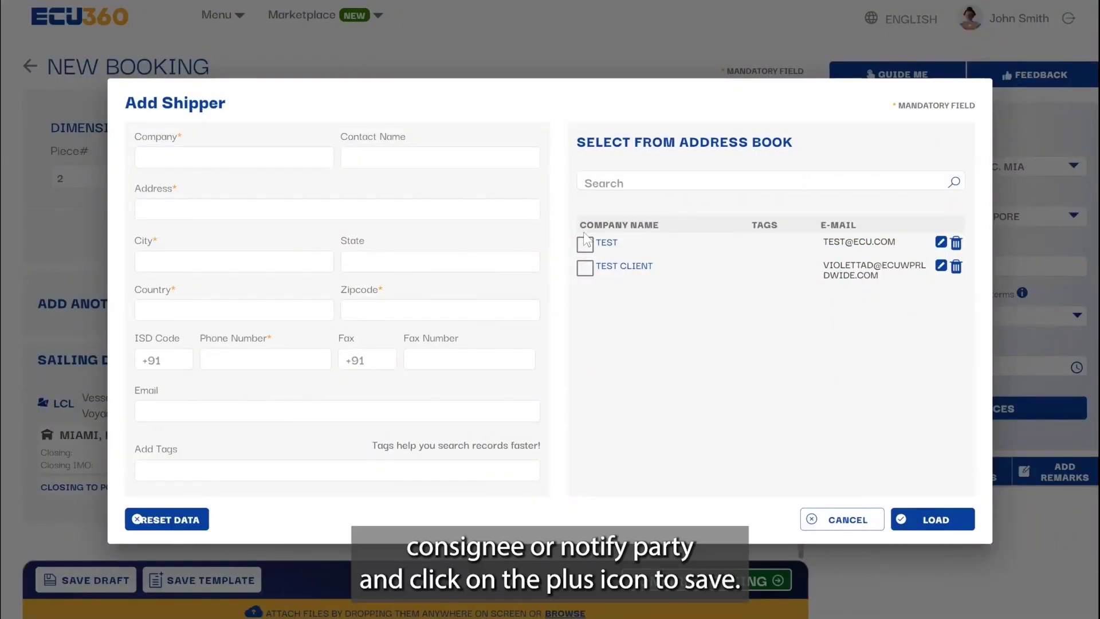
click(585, 268)
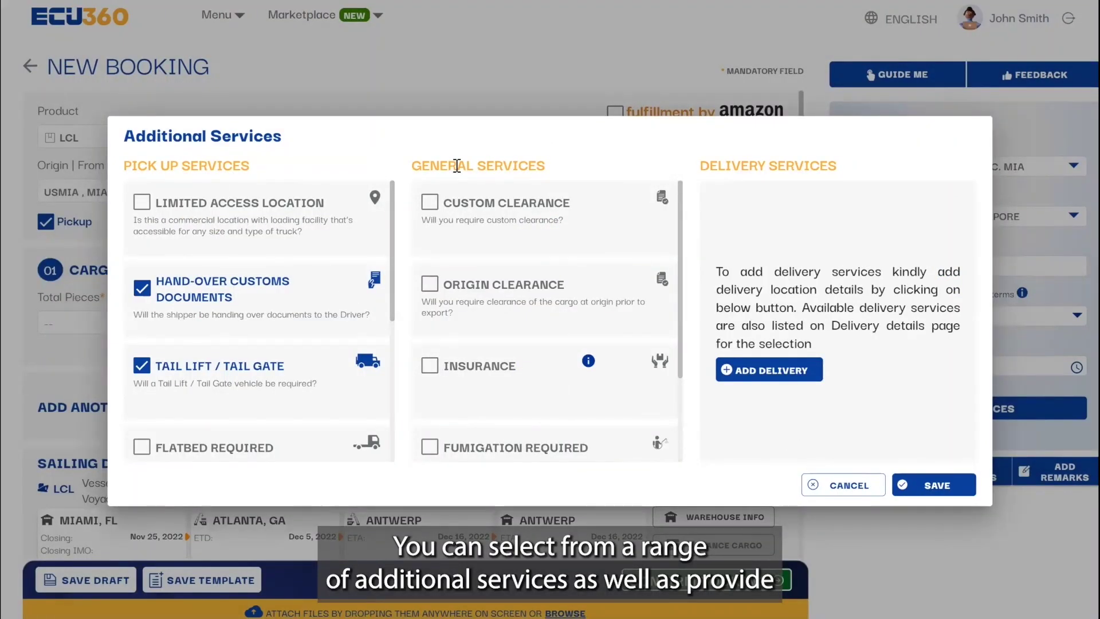
click(430, 202)
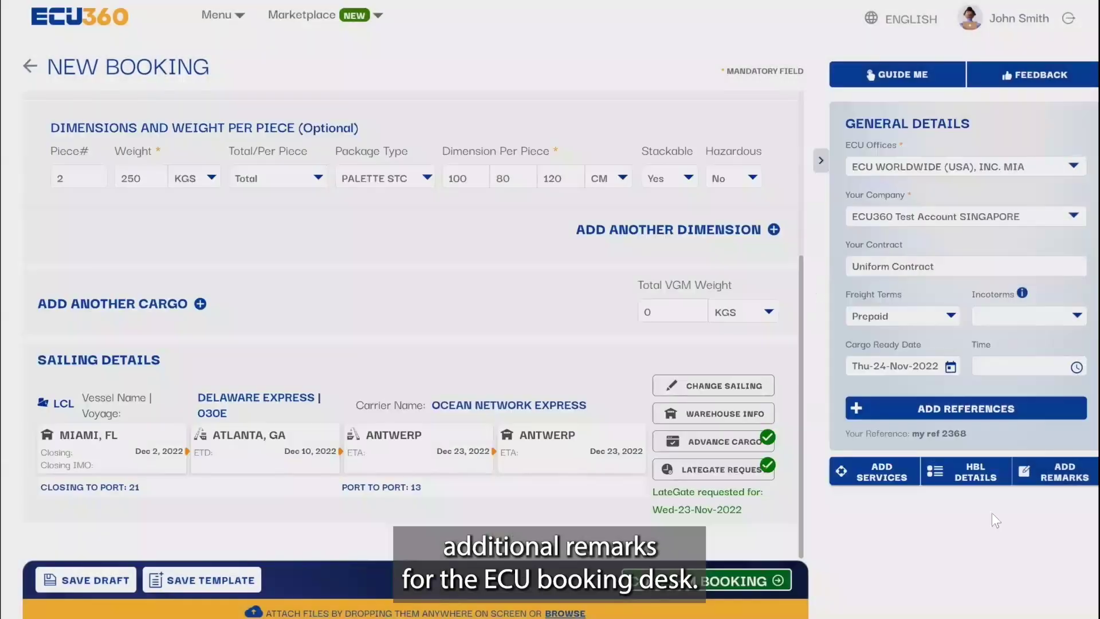
click(1063, 472)
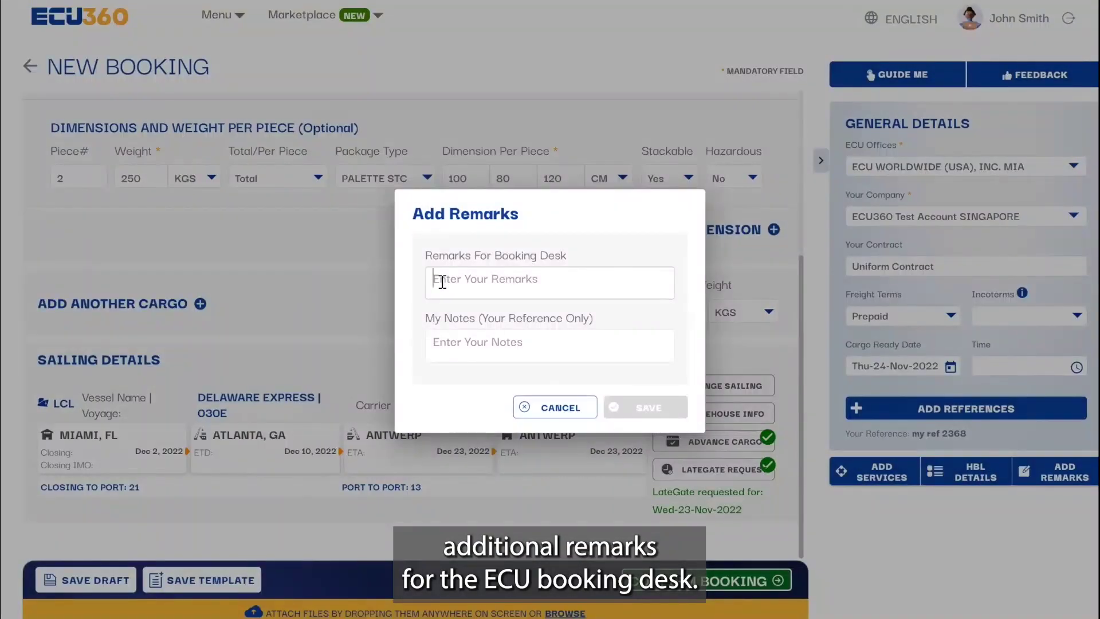
text(Kindly take note of my ref 2368)
click(648, 406)
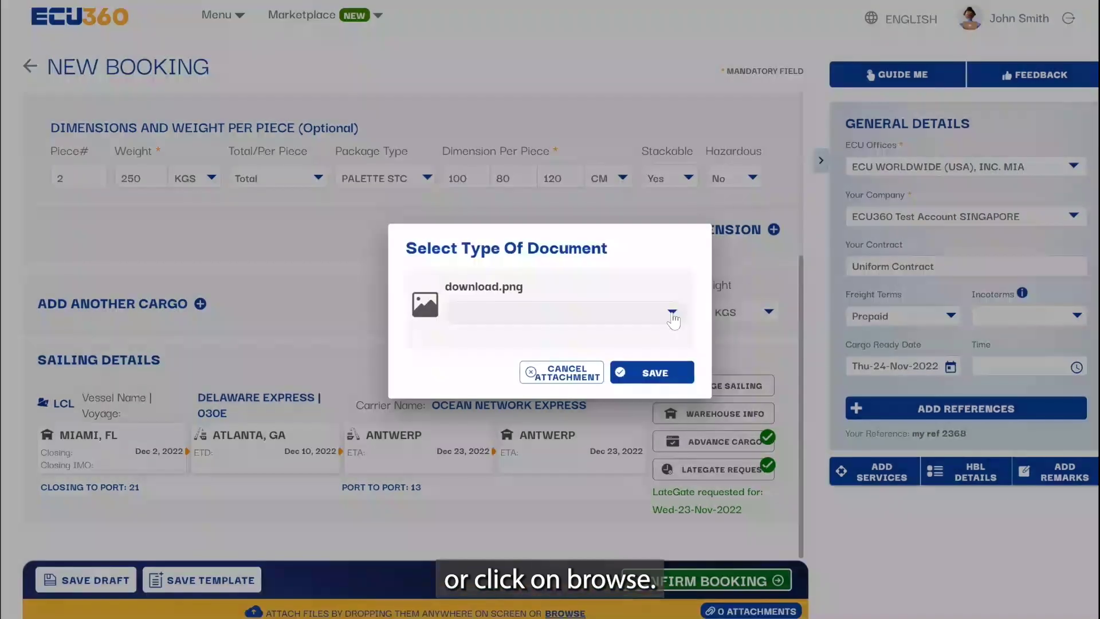
Step: Attach download.png to the booking as a CUSTOMS DOC
click(672, 312)
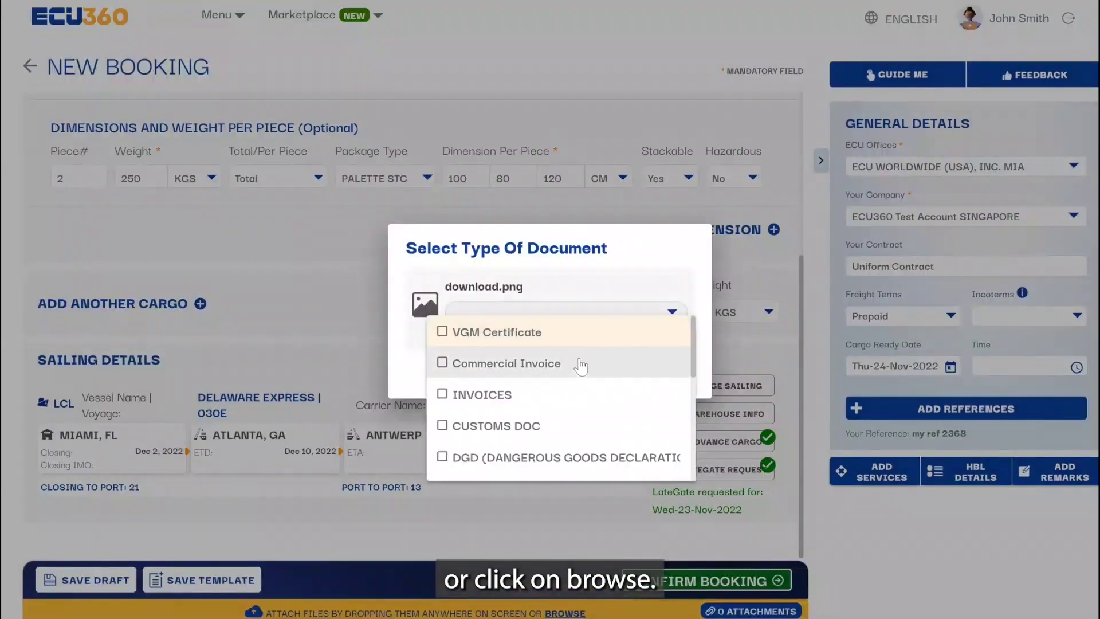
click(560, 423)
click(700, 370)
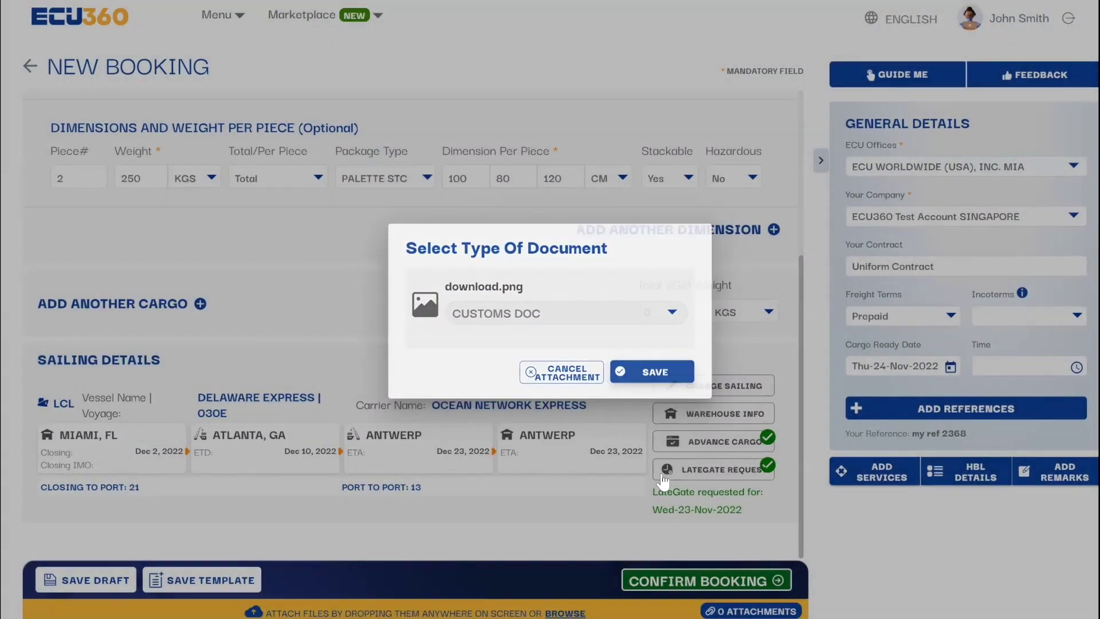
click(659, 379)
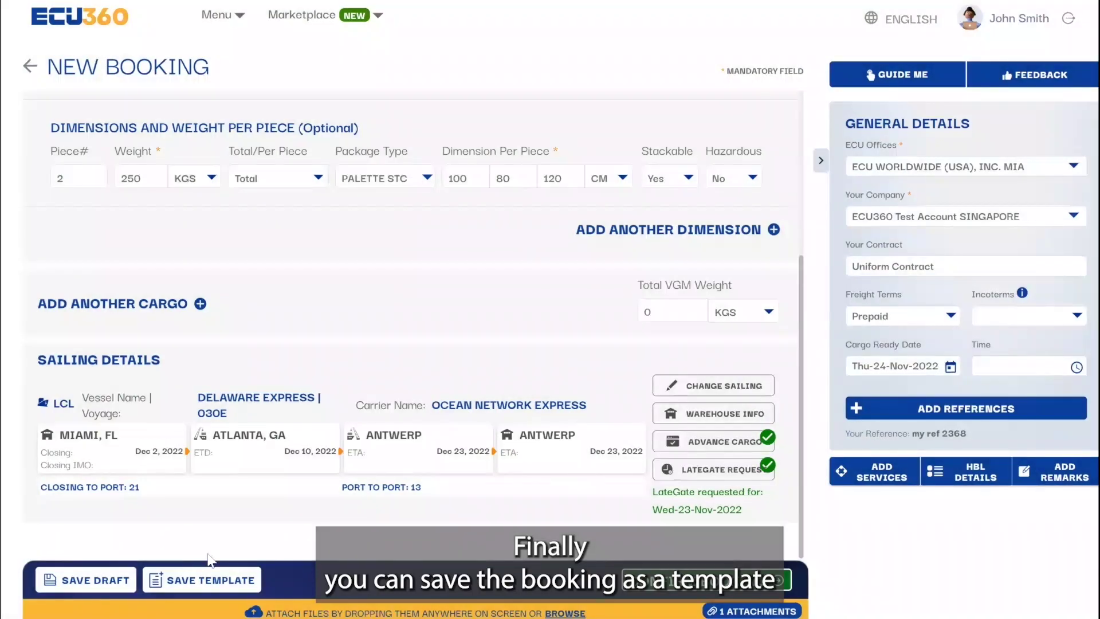
Step: Save the booking as a template named 'Miami-Antwerp template'
click(204, 578)
text(Miami-Antwerp template)
click(663, 375)
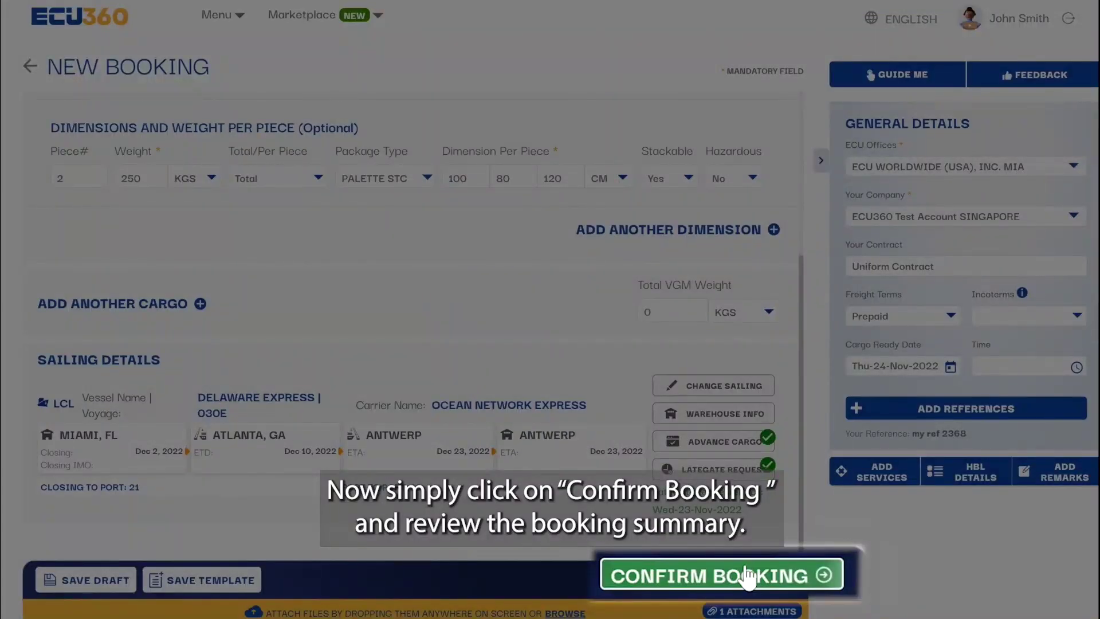
Step: Confirm the booking and review its summary, reference and three attachments
click(740, 575)
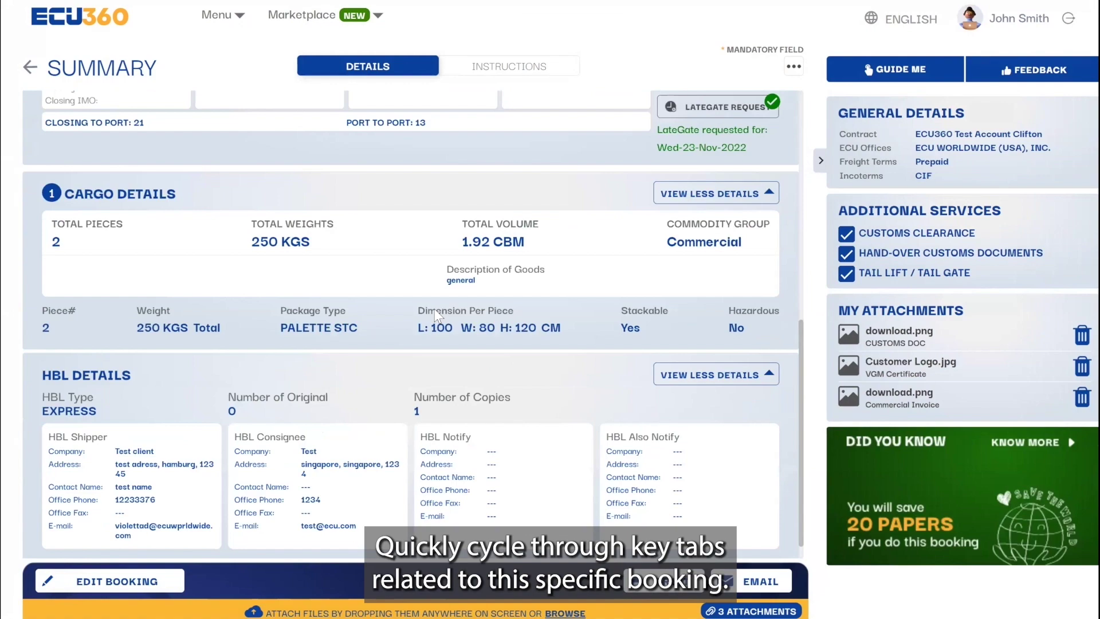
scroll(436, 313, up, 5)
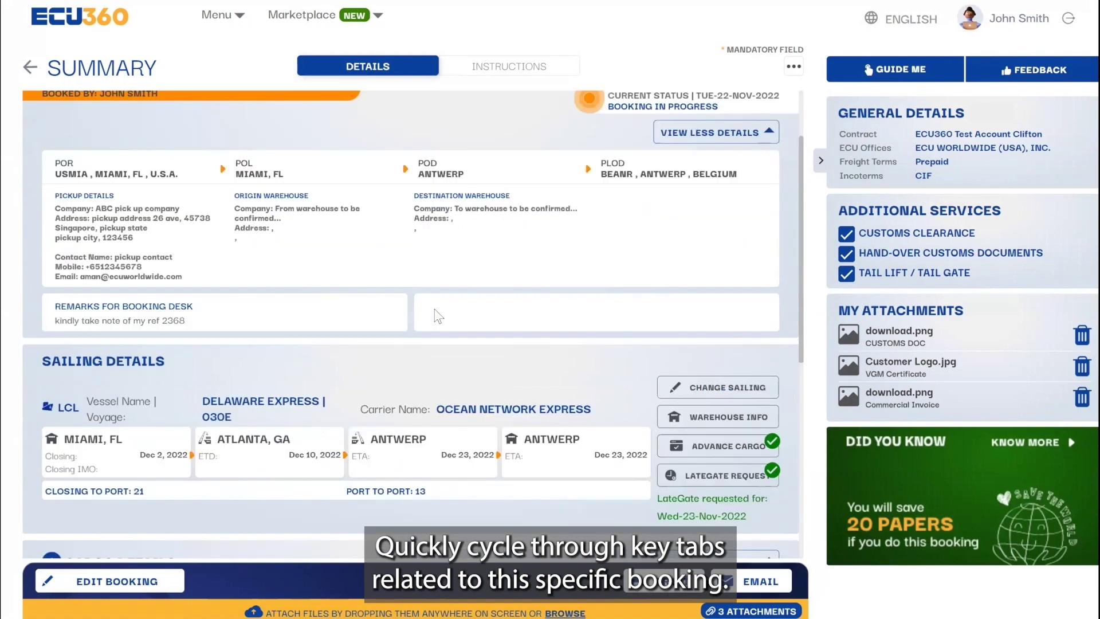
scroll(435, 314, down, 1)
scroll(432, 311, down, 2)
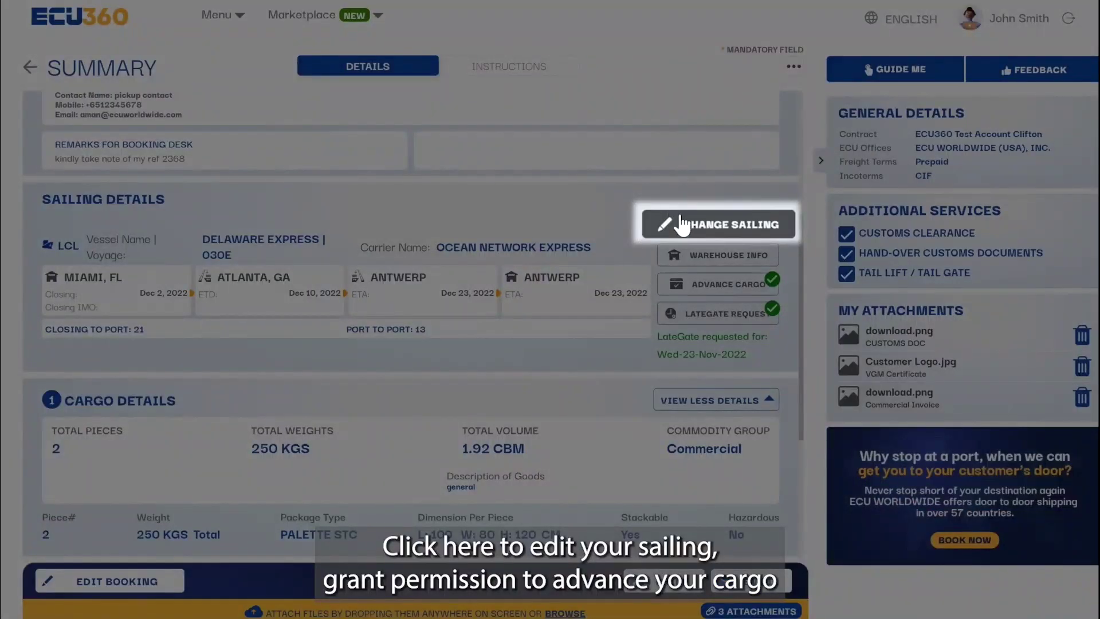
click(682, 225)
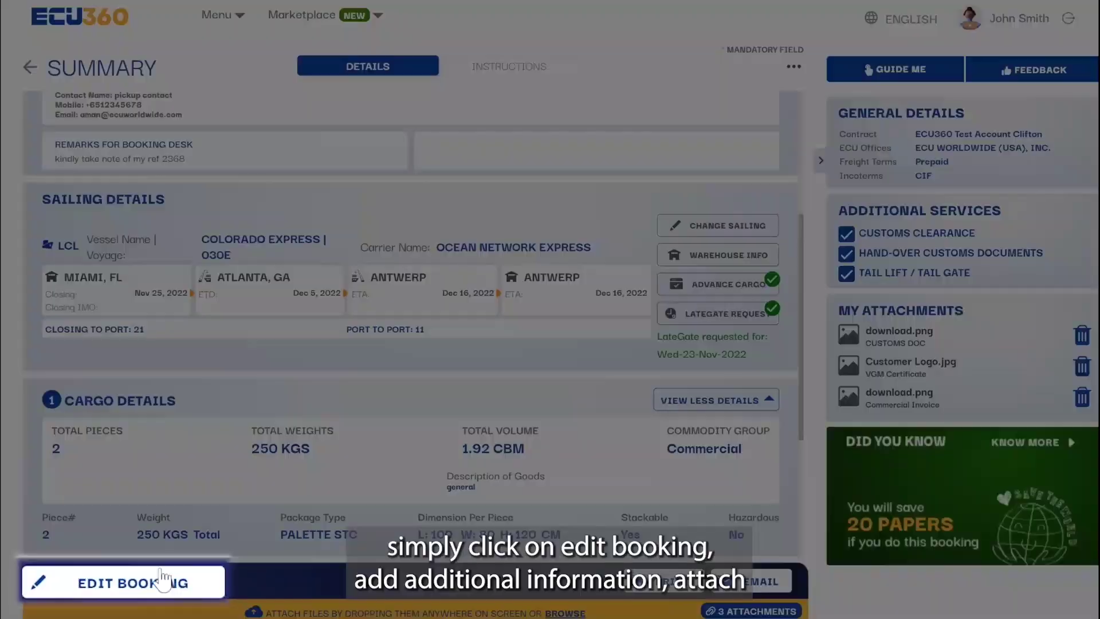
Step: Change the booking's sailing to Delaware Express 030E and submit the edits
click(110, 583)
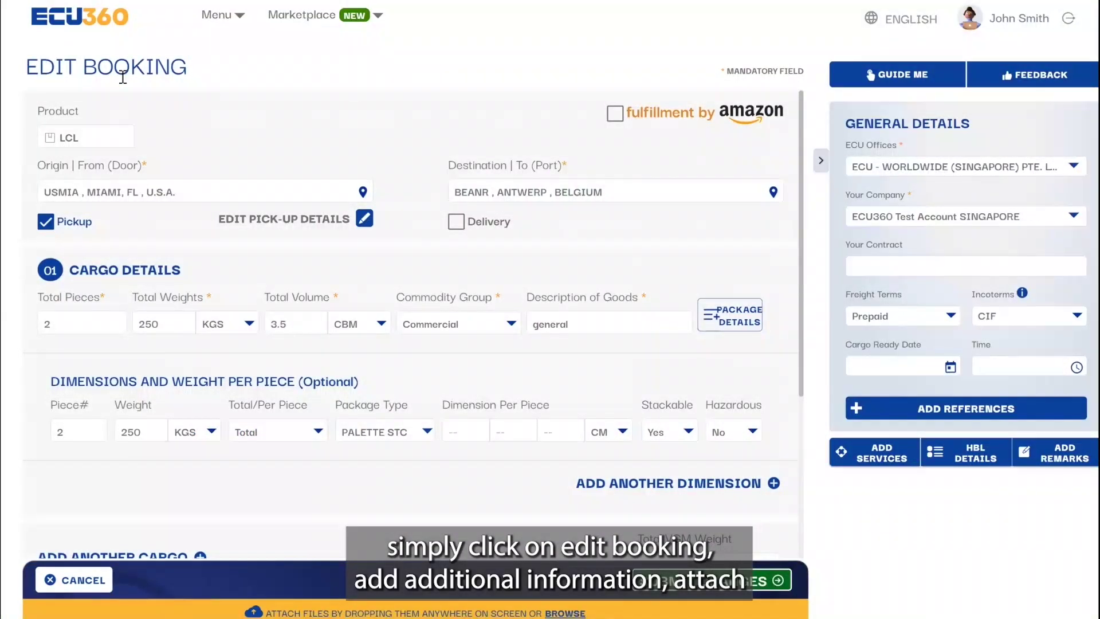
scroll(461, 253, down, 5)
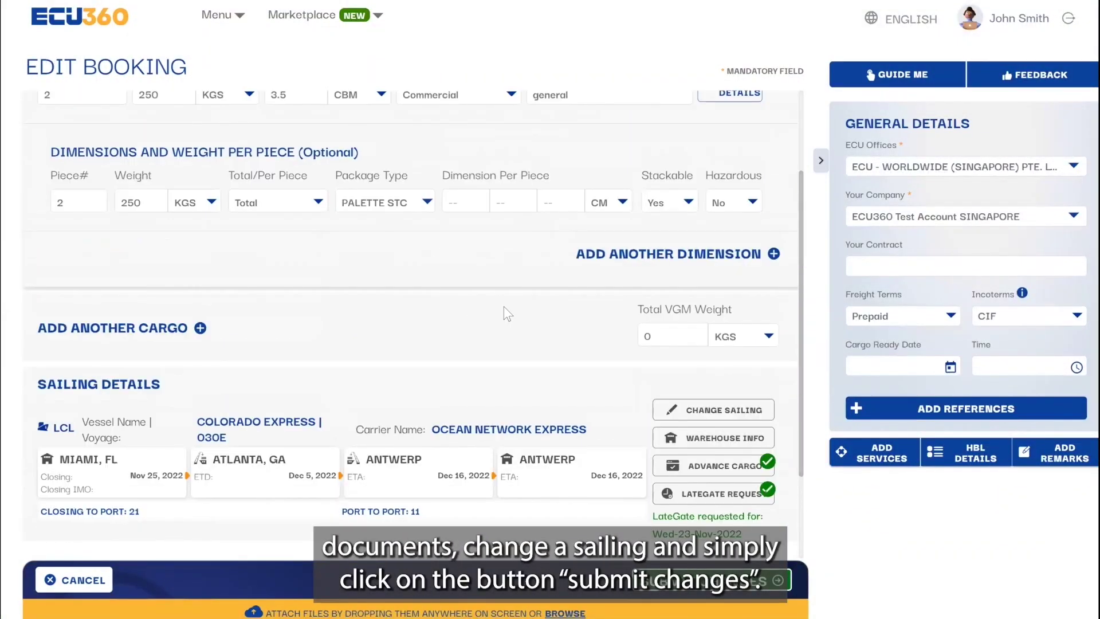
click(698, 396)
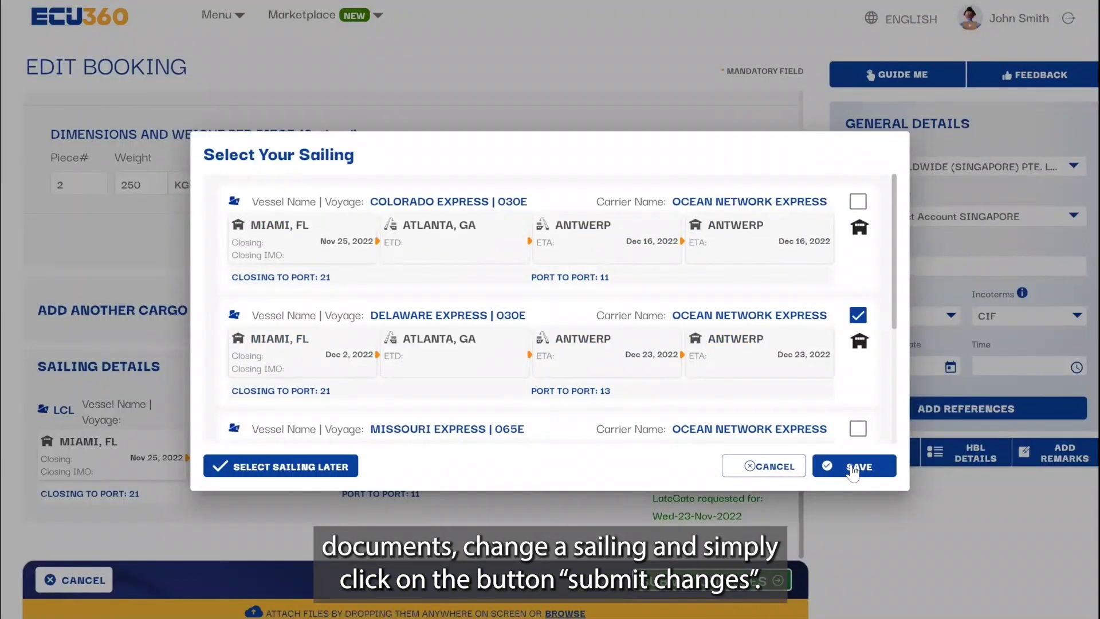
click(854, 465)
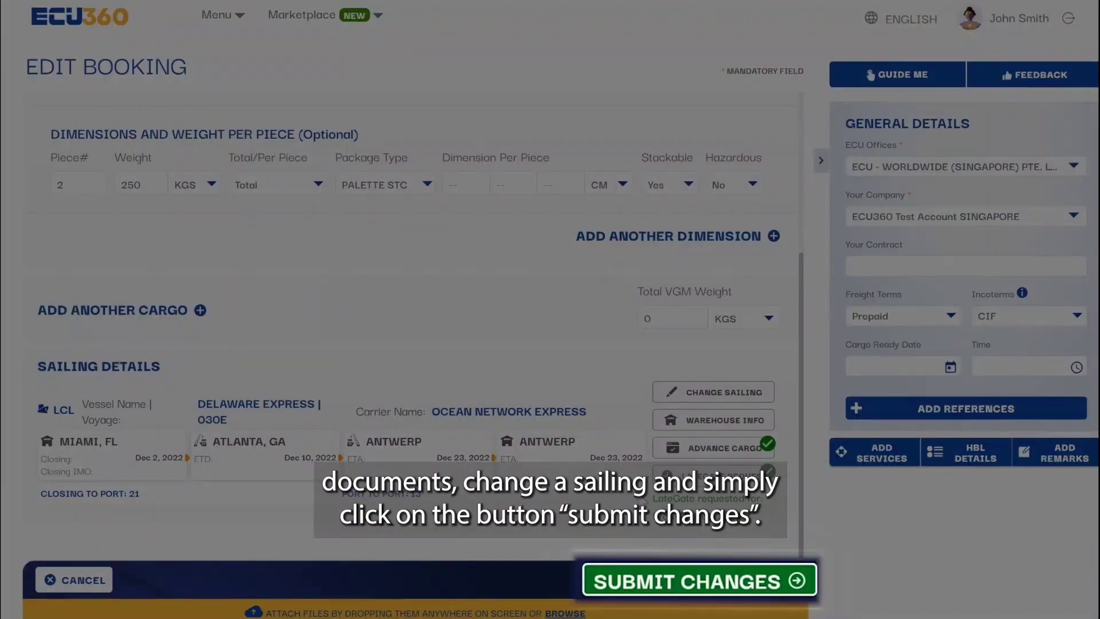
click(712, 581)
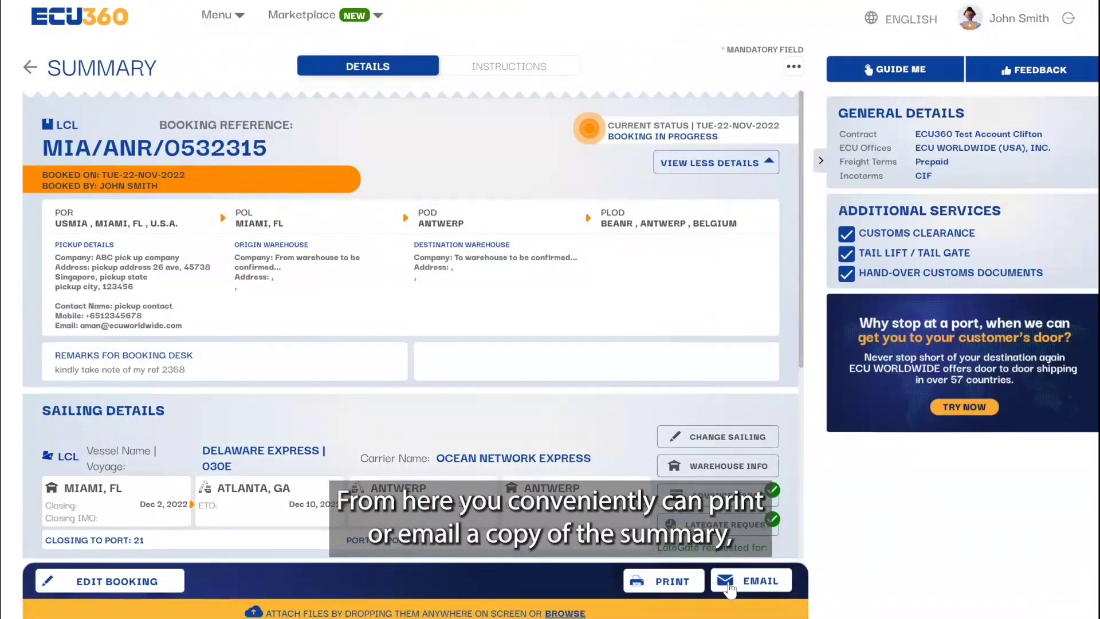
Step: Email the booking summary to the recipient's e-mail address
click(751, 581)
click(480, 235)
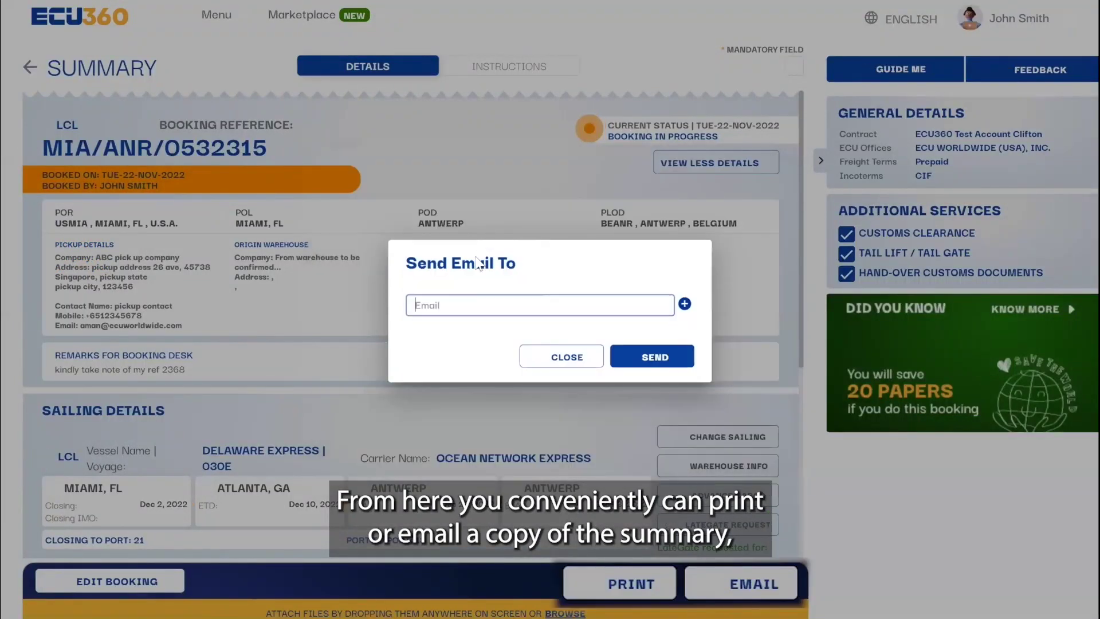
click(684, 303)
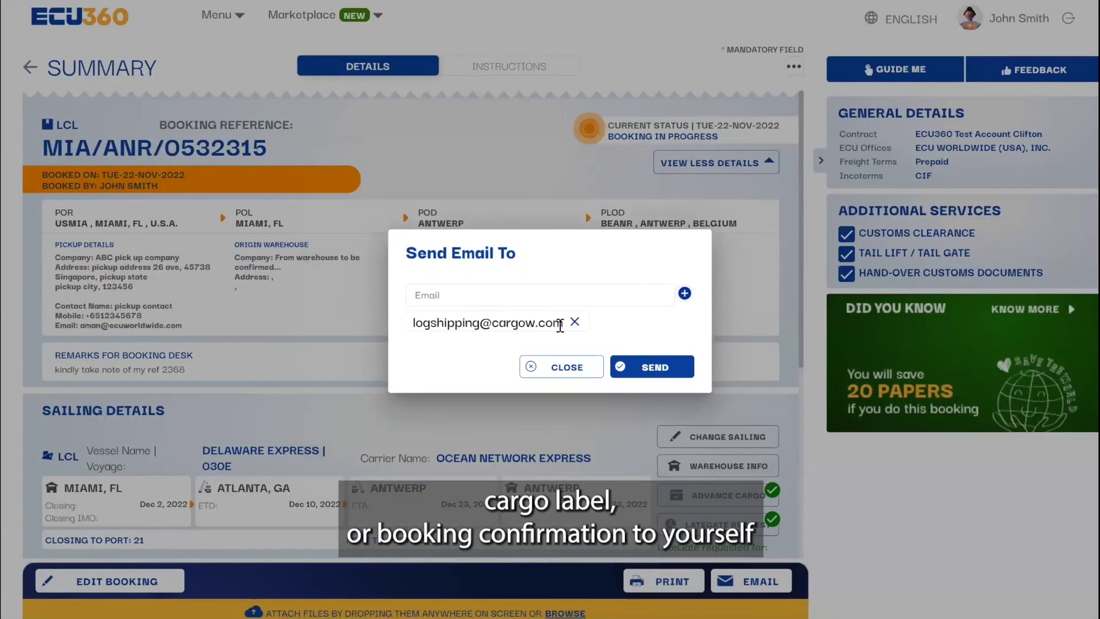
click(651, 361)
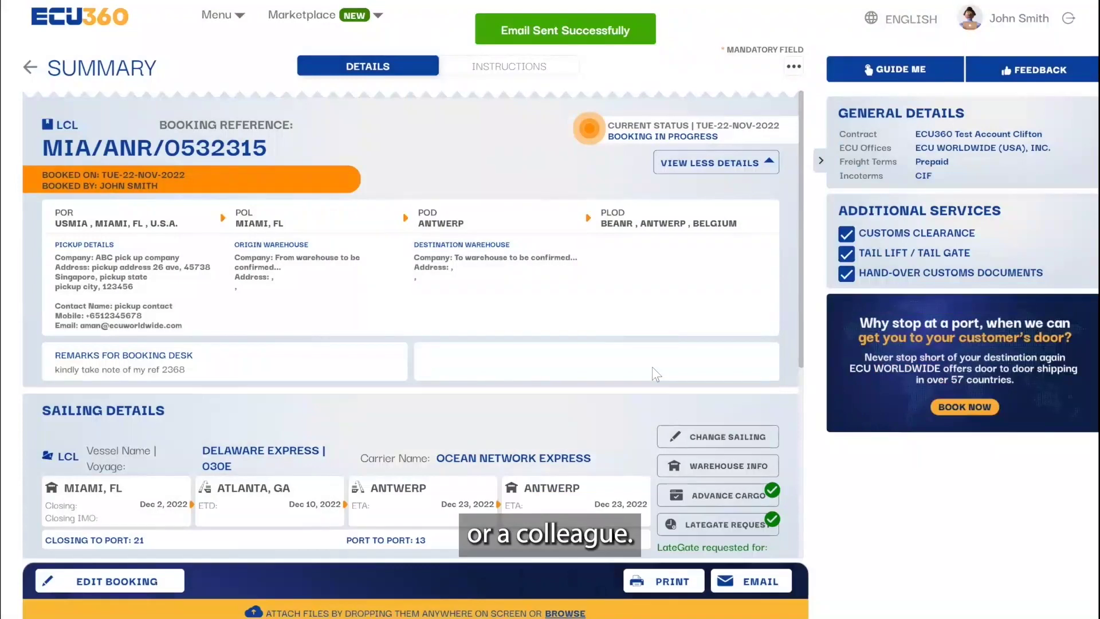
Step: Share the booking with a second recipient's e-mail address
click(793, 69)
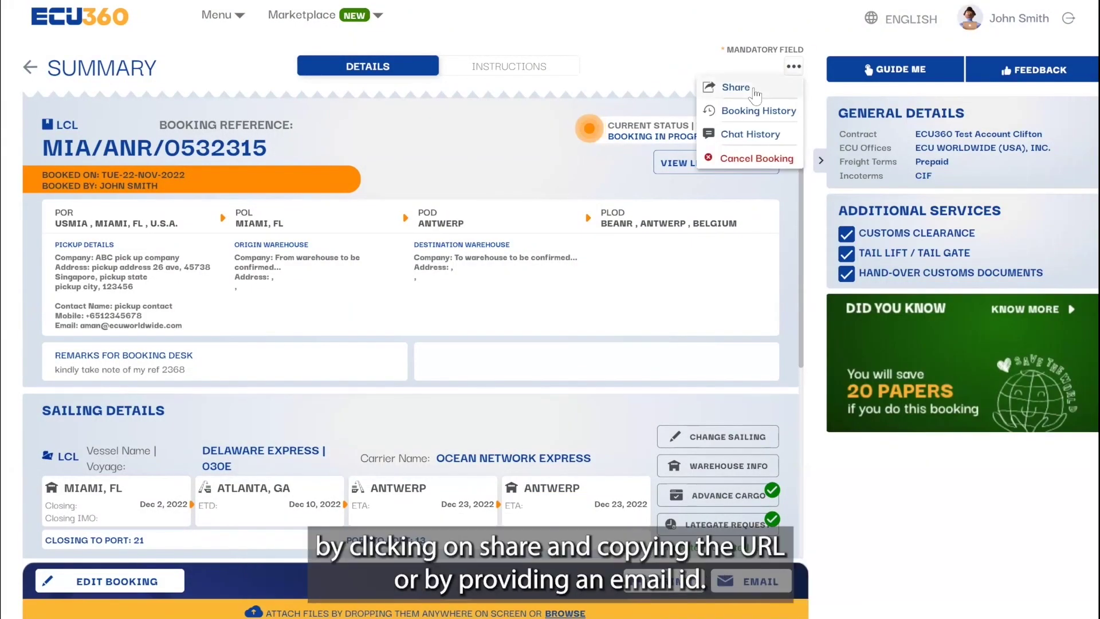
click(736, 87)
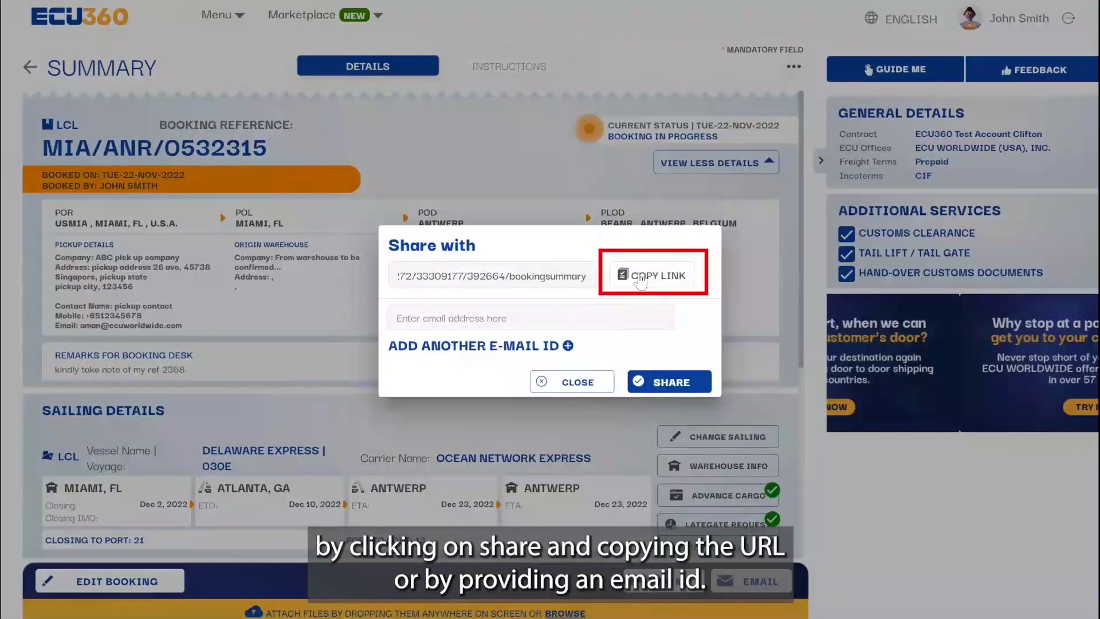
click(514, 318)
click(669, 381)
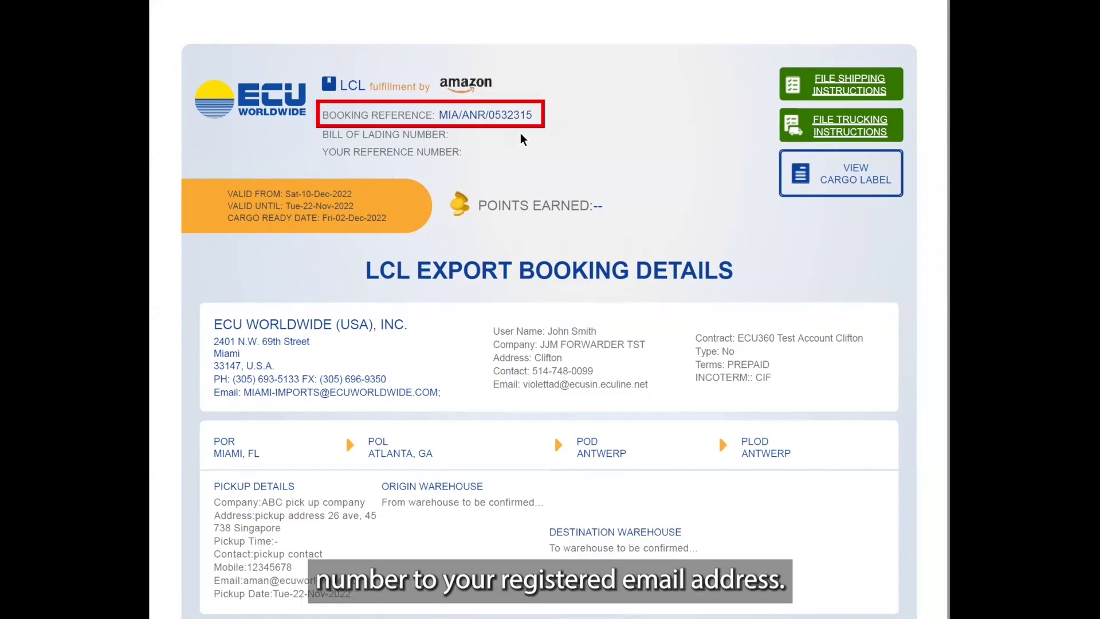
Step: Scroll down through the LCL Export Booking Details document
scroll(325, 398, down, 1)
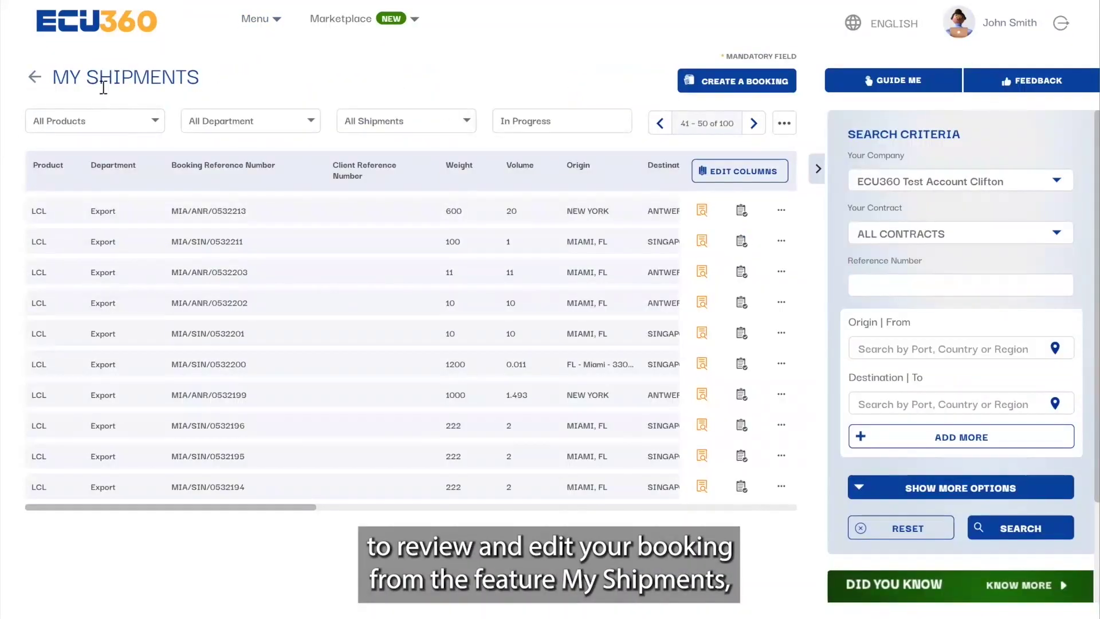
Step: In card view, open booking MIA/ANR/0532203 and start its shipping instruction from the Instructions tab
click(784, 123)
click(726, 179)
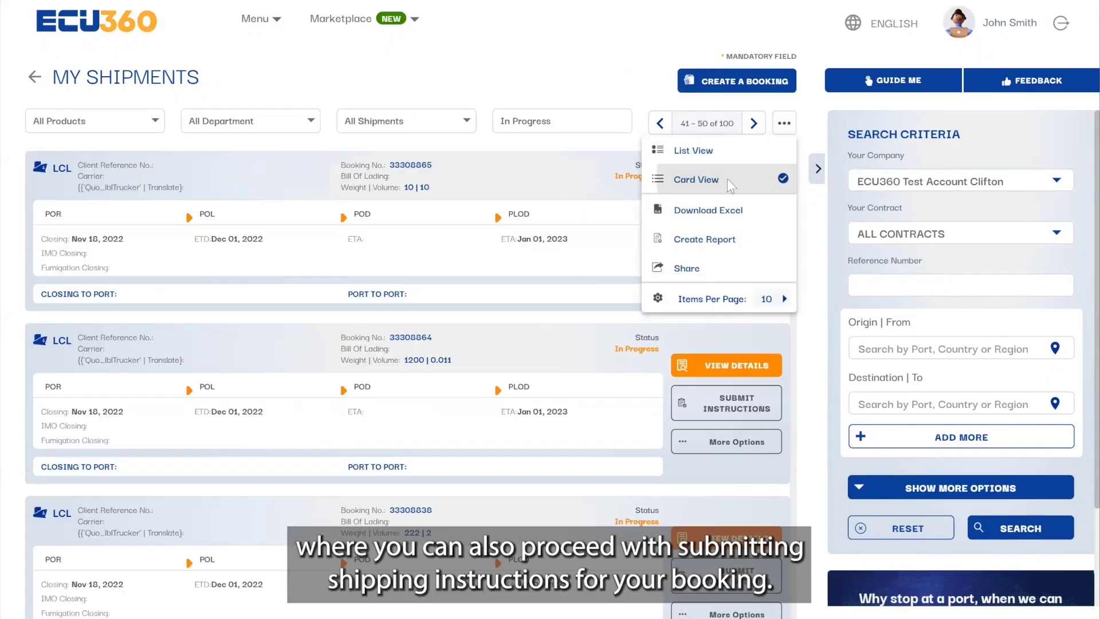
click(696, 294)
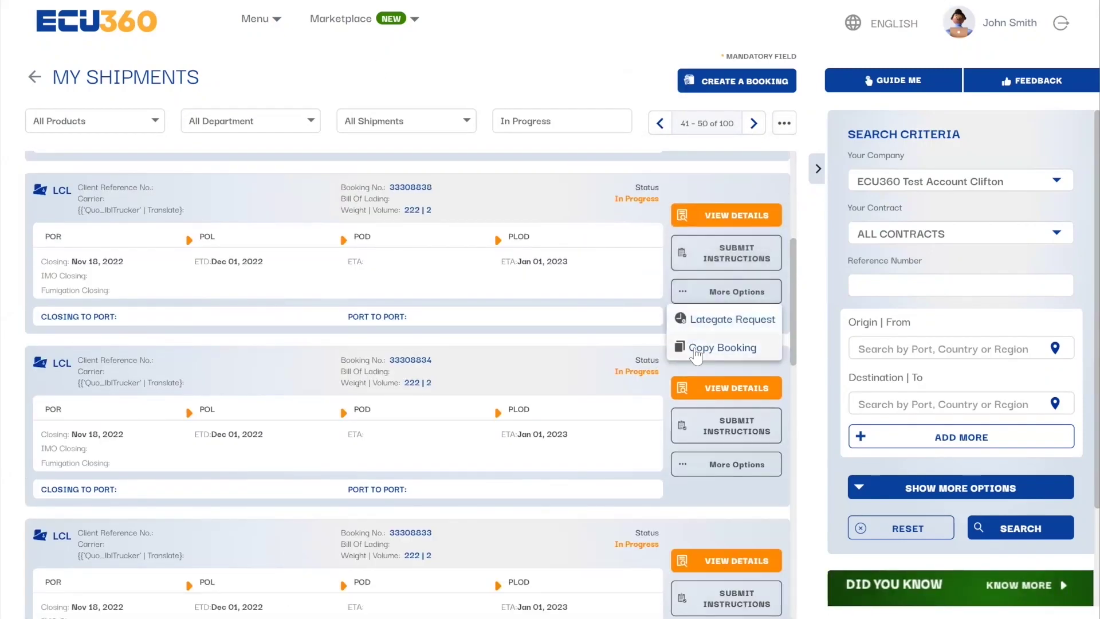
click(705, 215)
click(471, 94)
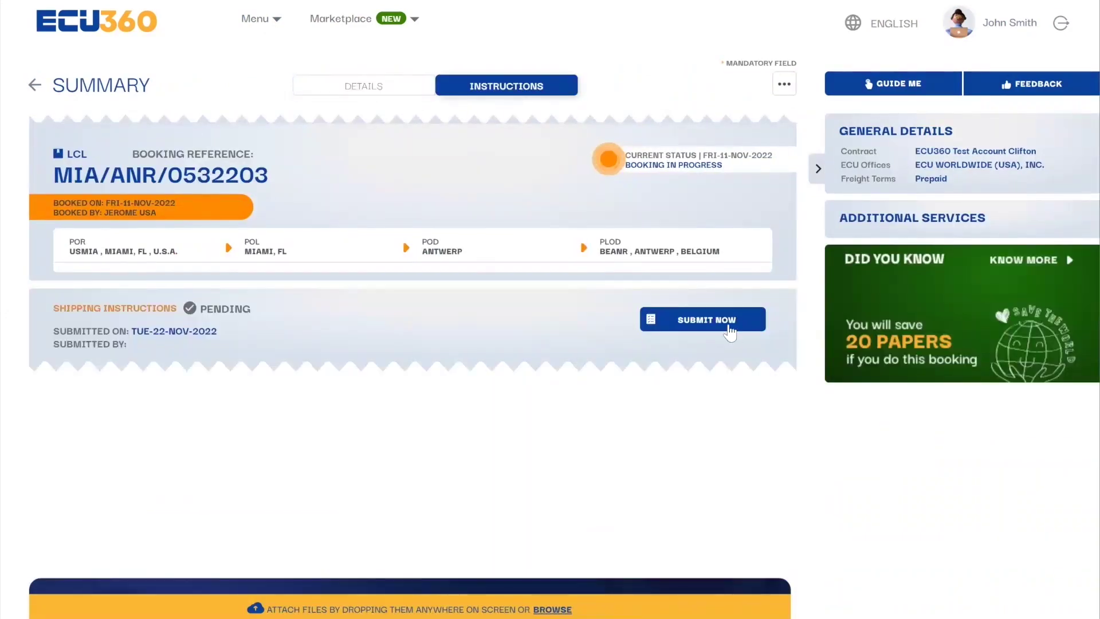
click(725, 314)
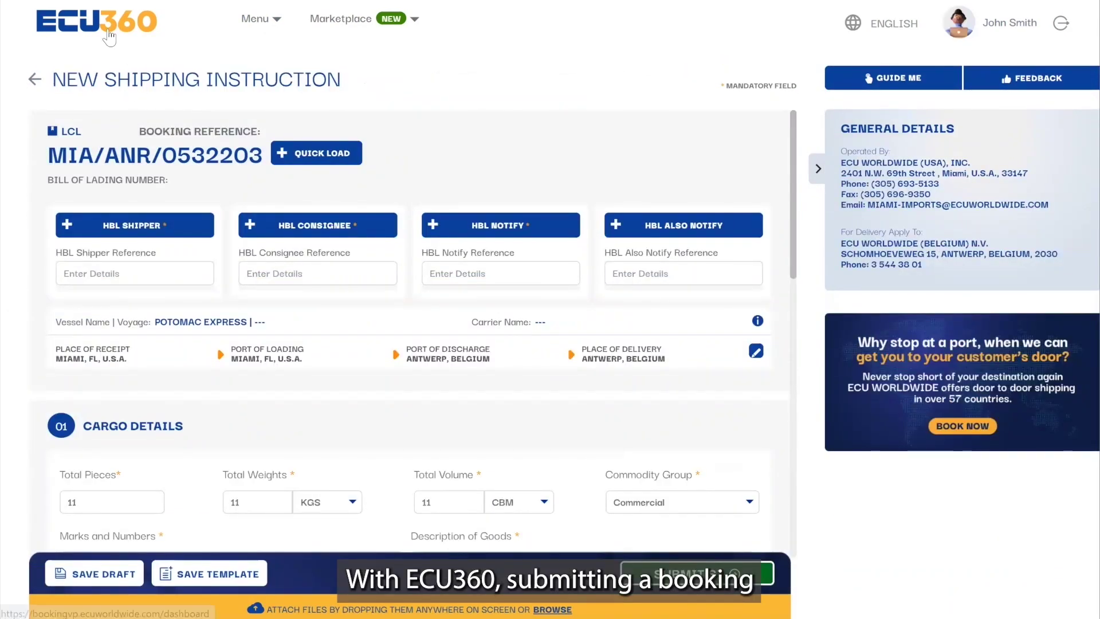